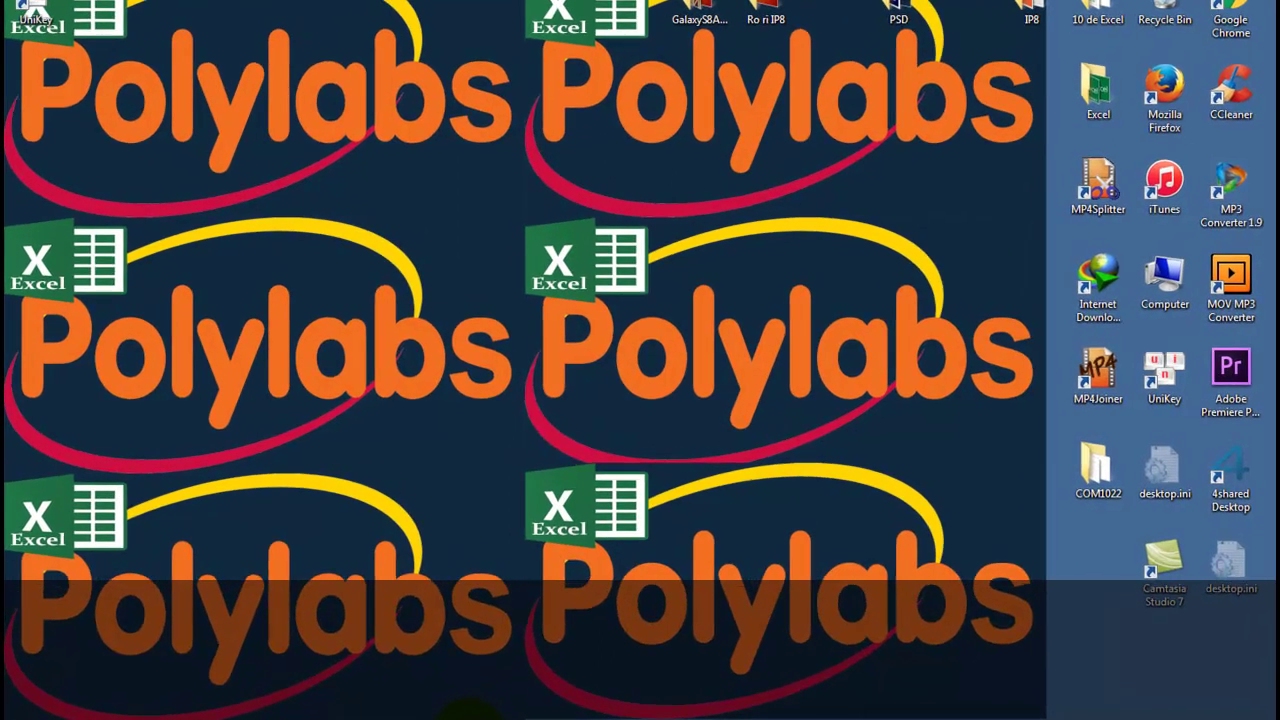
- Bring up the Bài 1 exercise page in Windows Journal and move its window to the right
{"action": "left_click", "coordinate": [483, 705]}
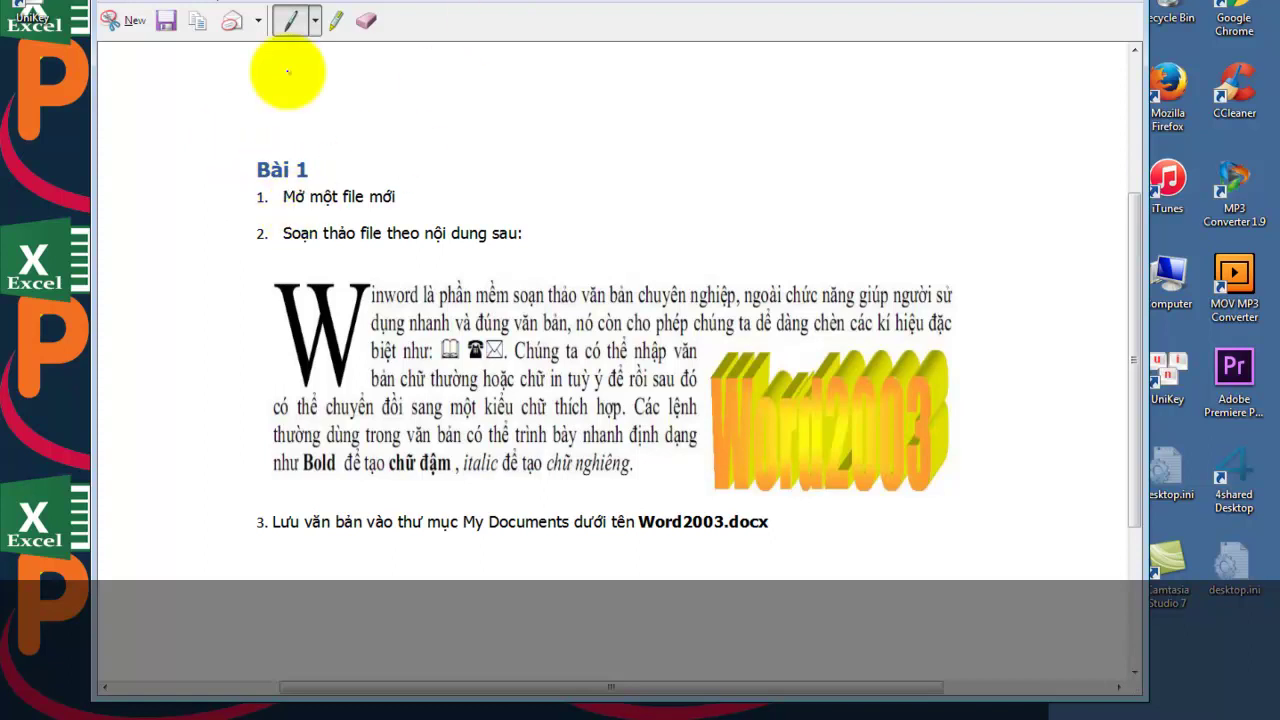
{"action": "left_click_drag", "start_coordinate": [463, 10], "coordinate": [608, 9]}
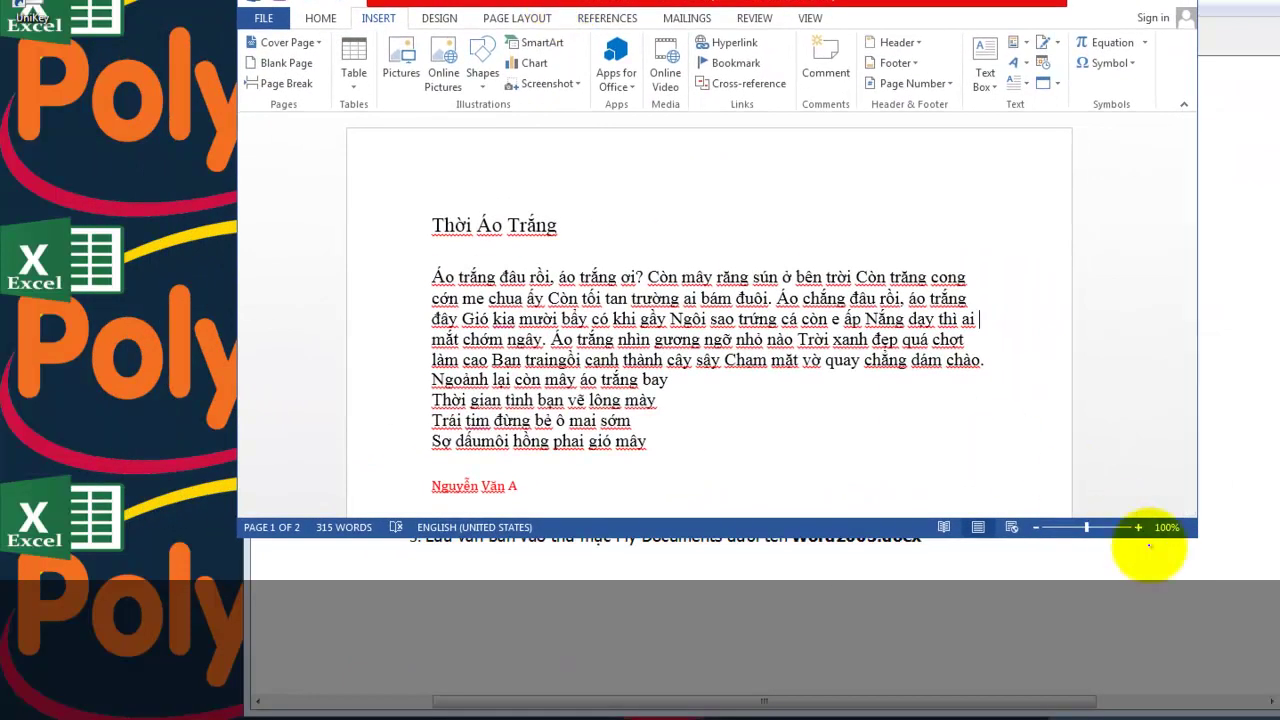
- Enlarge the Word window, select the poem text, and return to the Bài 1 exercise page
{"action": "left_click_drag", "start_coordinate": [1190, 538], "coordinate": [1238, 712]}
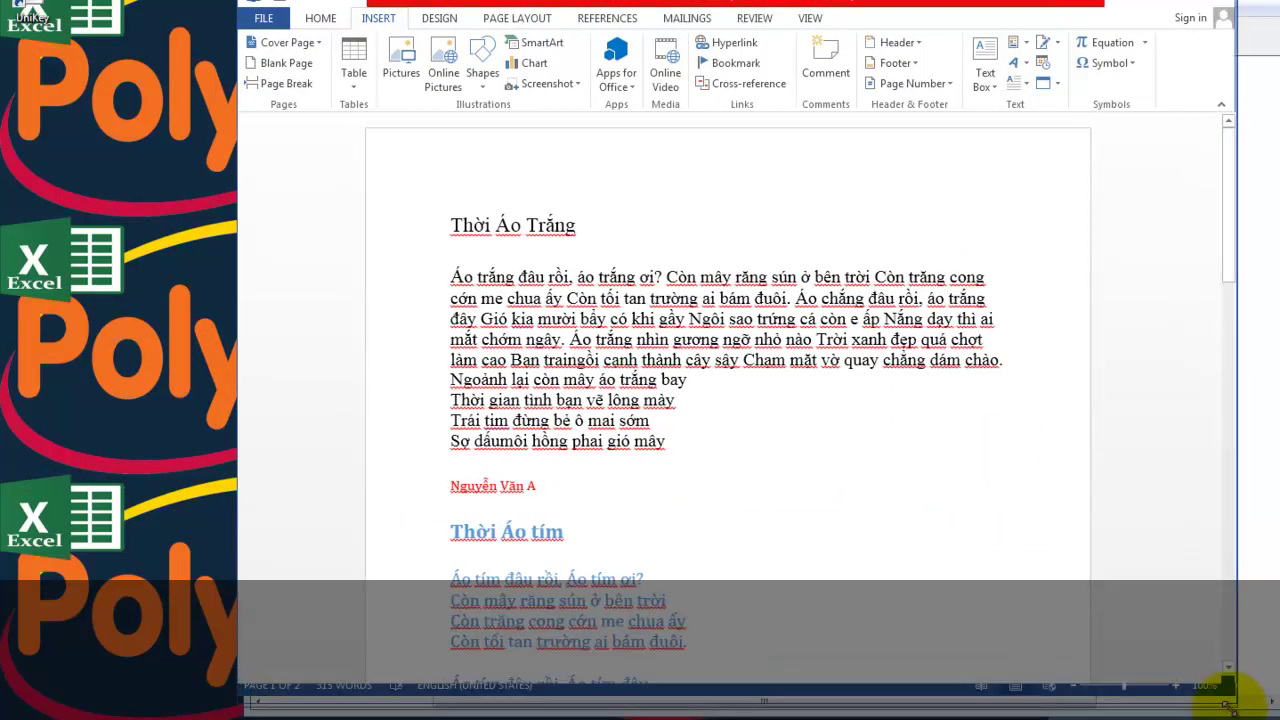
{"action": "left_click_drag", "start_coordinate": [703, 450], "coordinate": [452, 272]}
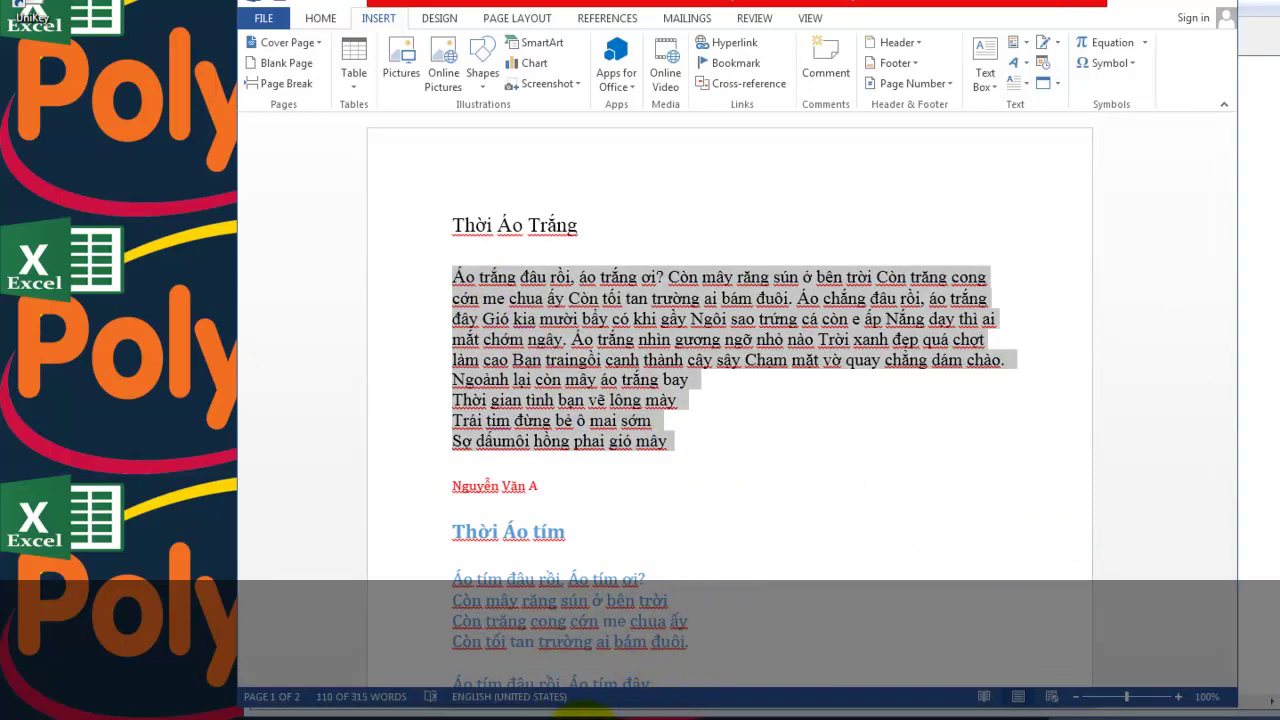
{"action": "left_click", "coordinate": [450, 712]}
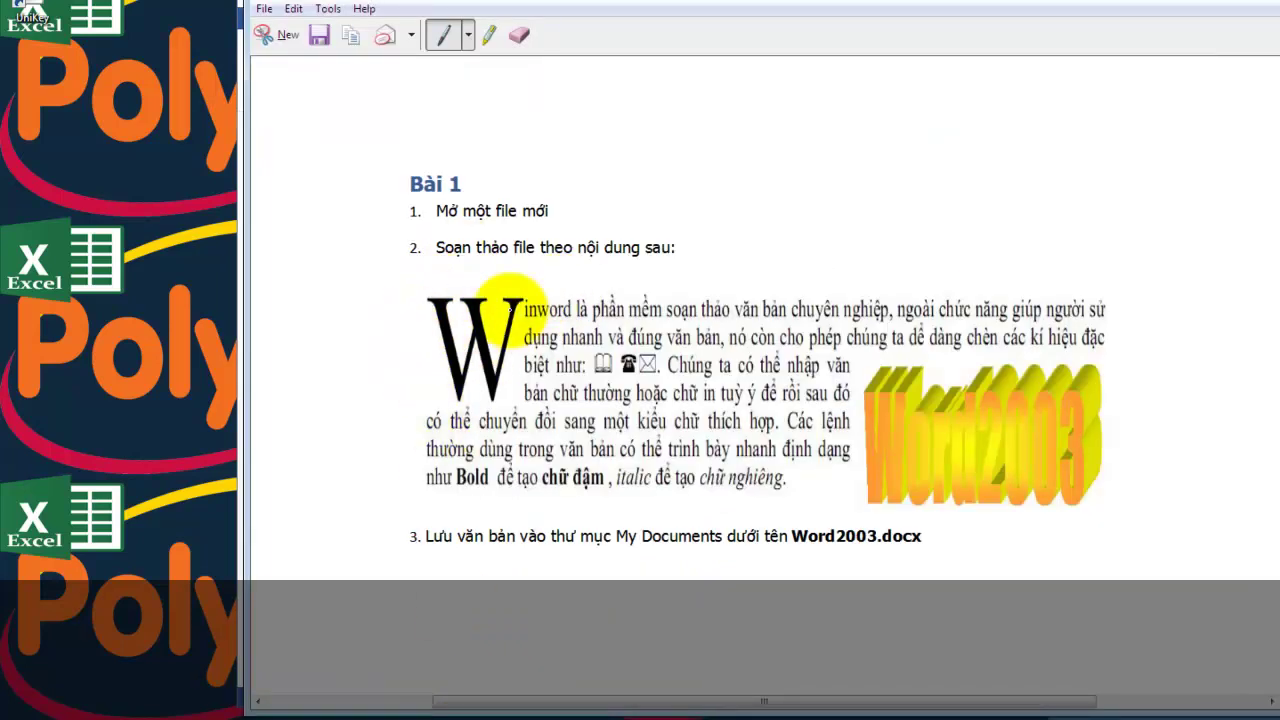
- Circle the large drop-cap W on the Bài 1 page in blue ink
{"action": "mouse_move", "coordinate": [445, 278]}
{"action": "left_mouse_down"}
{"action": "mouse_move", "coordinate": [446, 401]}
{"action": "mouse_move", "coordinate": [500, 402]}
{"action": "left_mouse_up"}
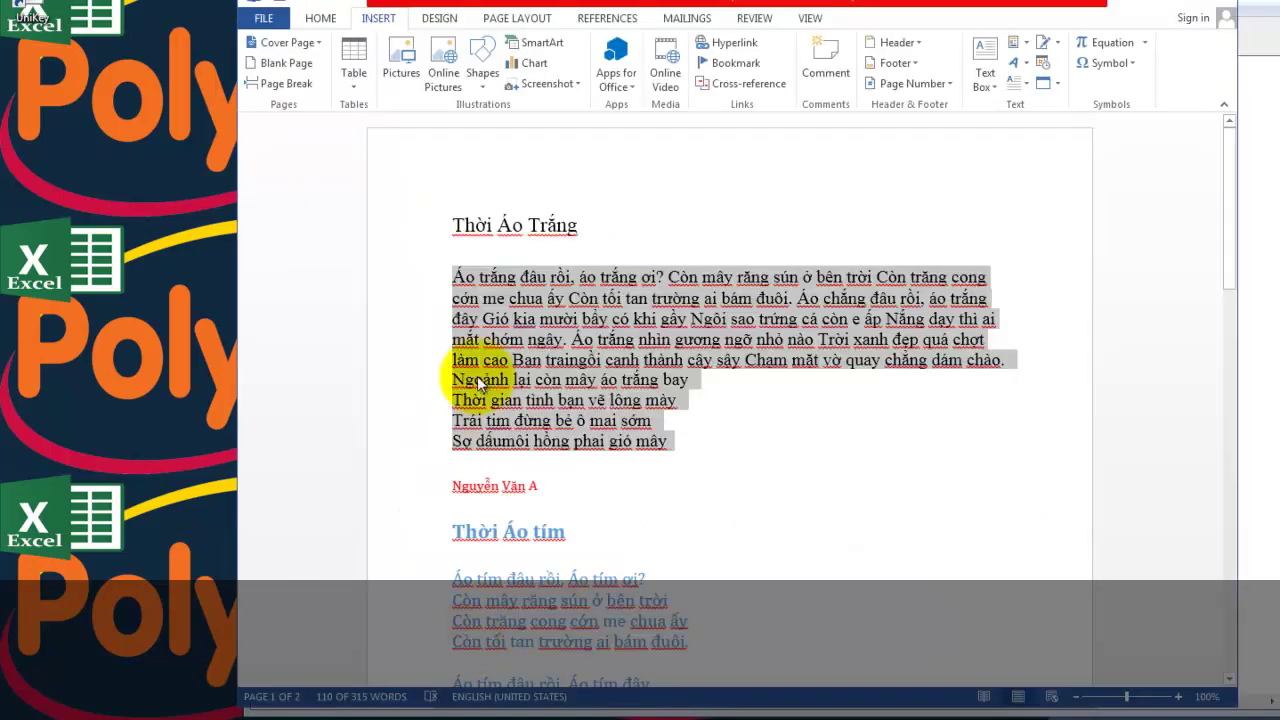
- Return to the poem, place the cursor before 'Áo' in the first line, and maximize Word
{"action": "left_click", "coordinate": [520, 277]}
{"action": "left_click", "coordinate": [453, 278]}
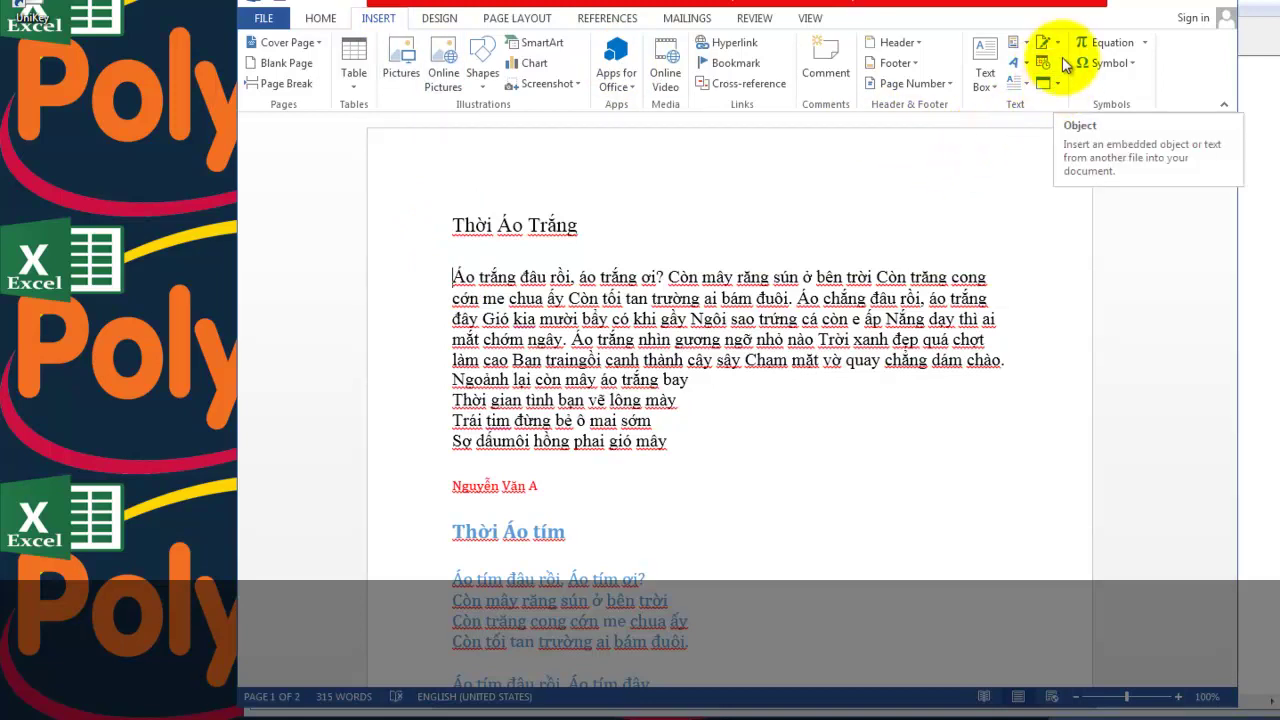
{"action": "left_click", "coordinate": [1060, 46]}
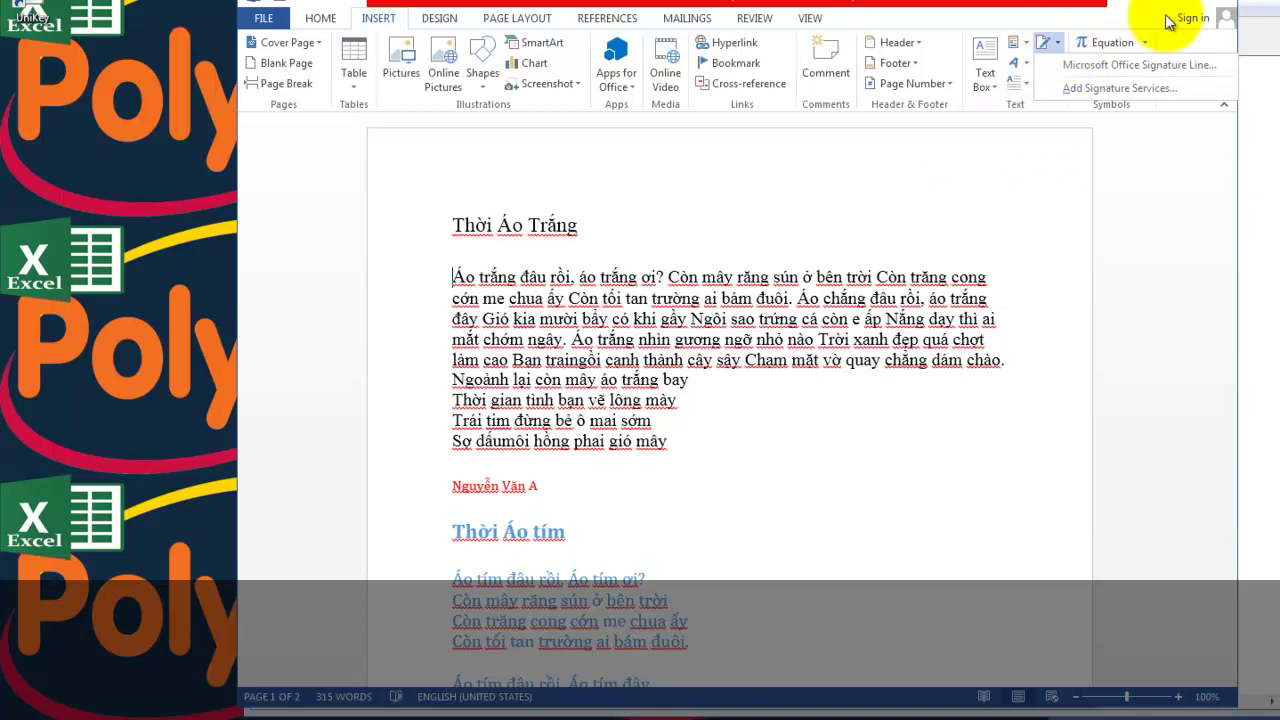
{"action": "left_click", "coordinate": [1197, 5]}
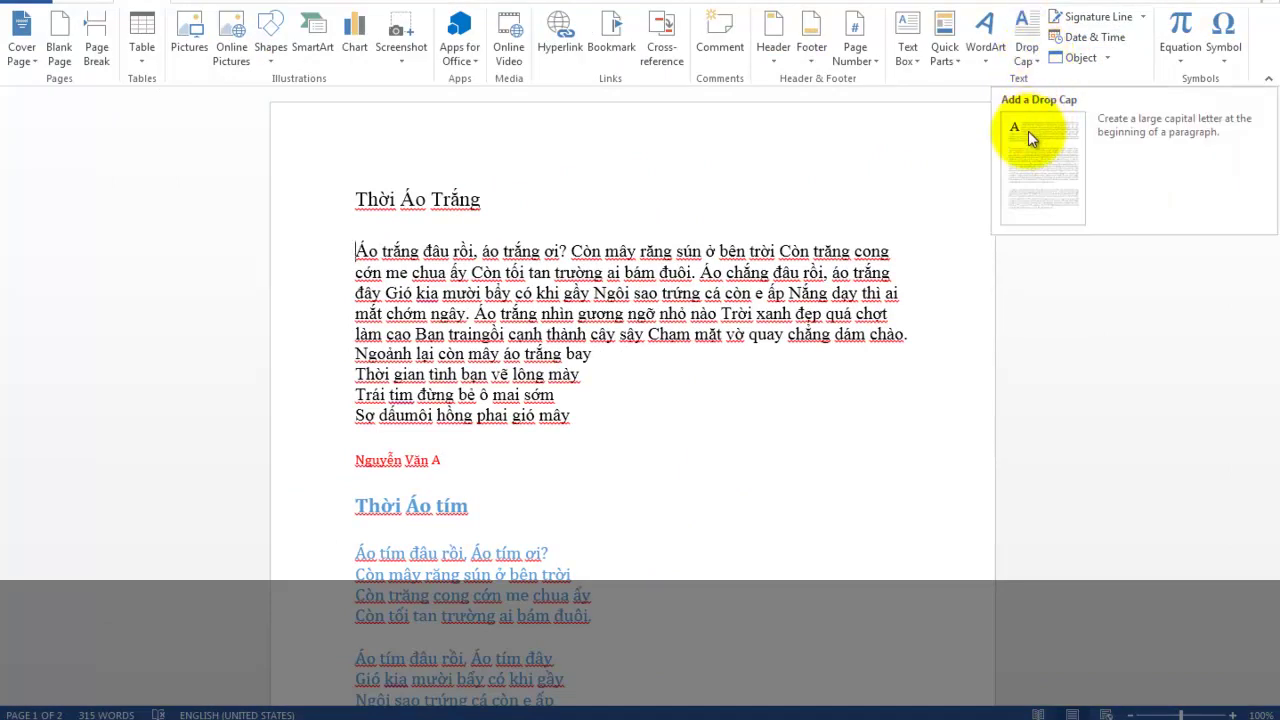
{"action": "left_click", "coordinate": [1034, 50]}
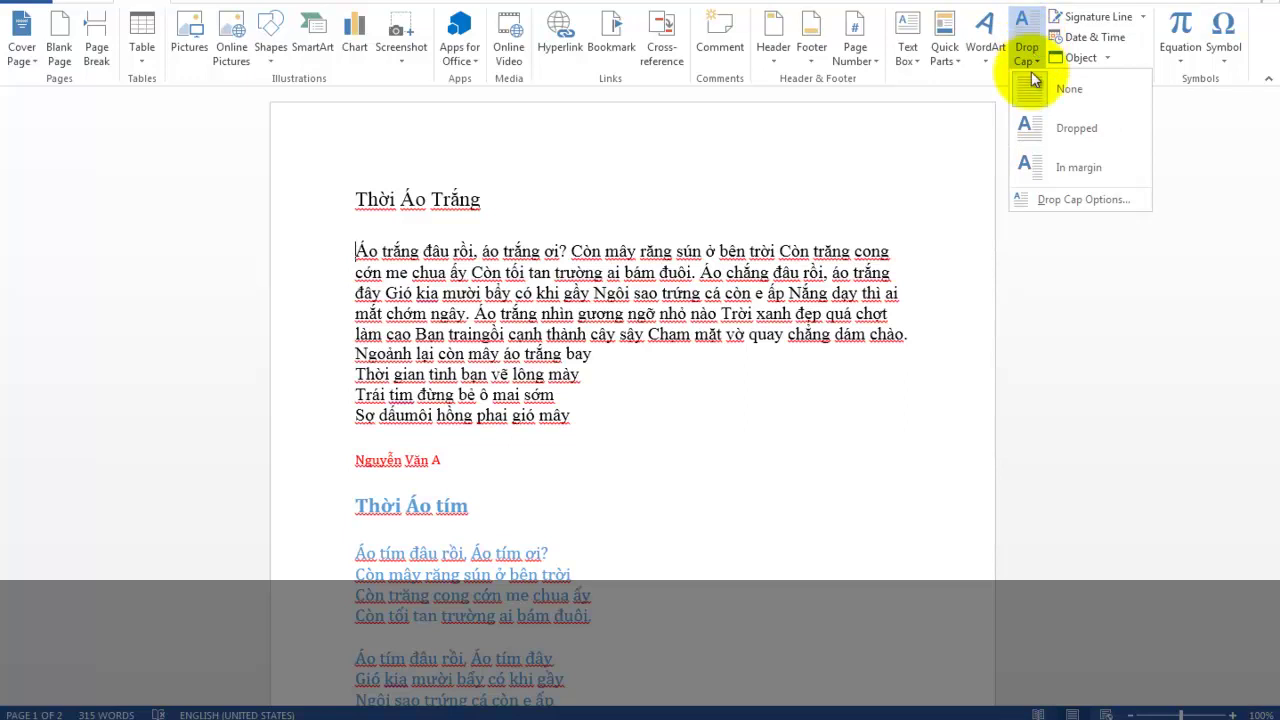
{"action": "left_click", "coordinate": [1037, 133]}
{"action": "left_click", "coordinate": [686, 396]}
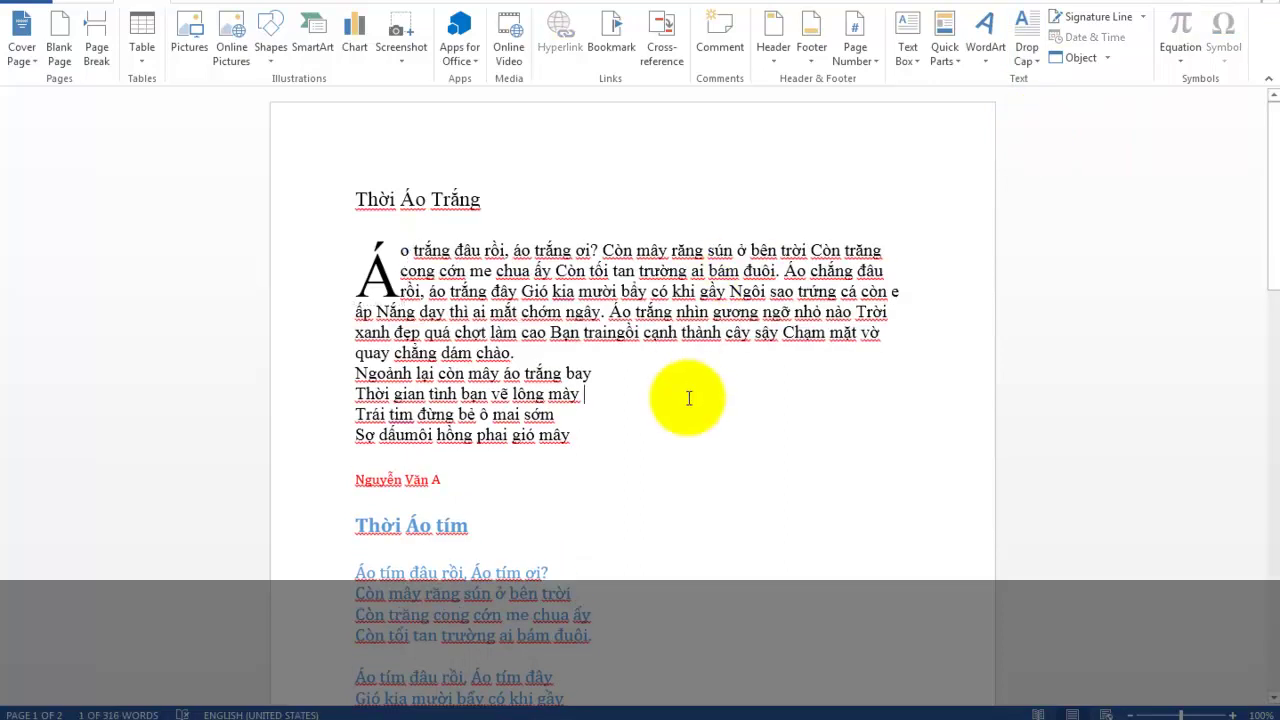
{"action": "left_click", "coordinate": [368, 262]}
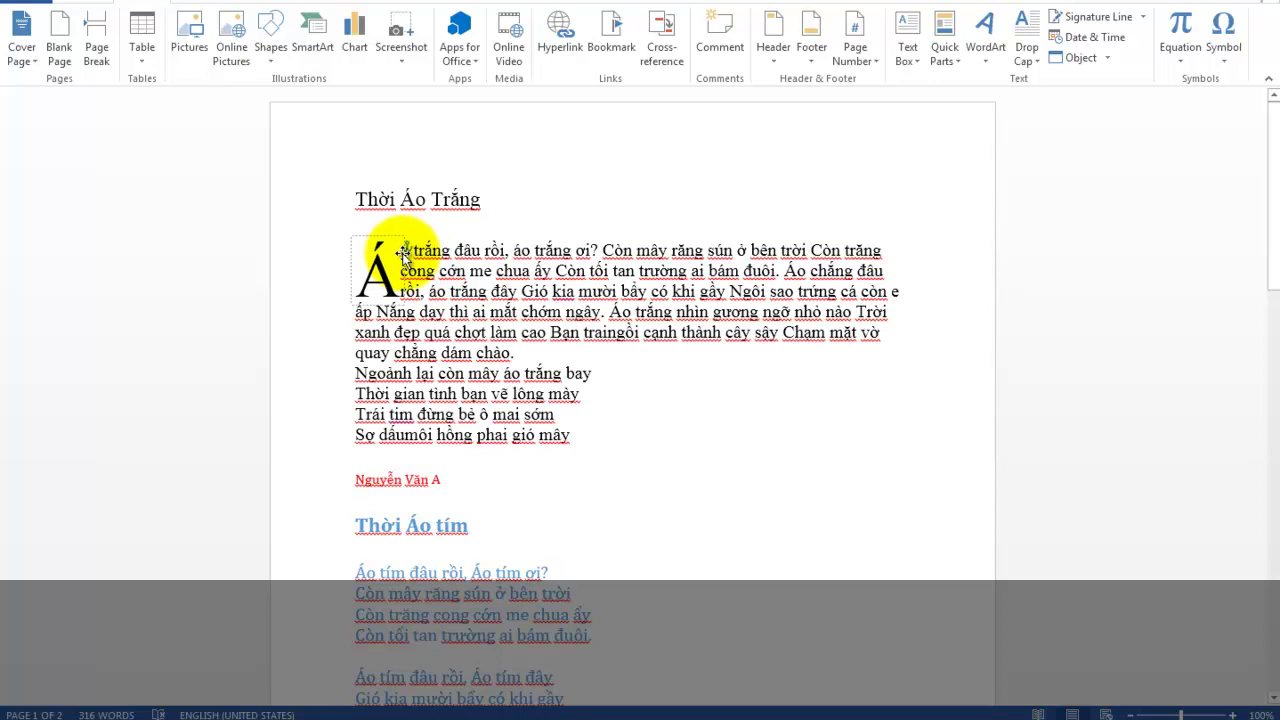
{"action": "key", "text": "BackSpace"}
{"action": "key", "text": "ctrl+z"}
{"action": "key", "text": "ctrl+z"}
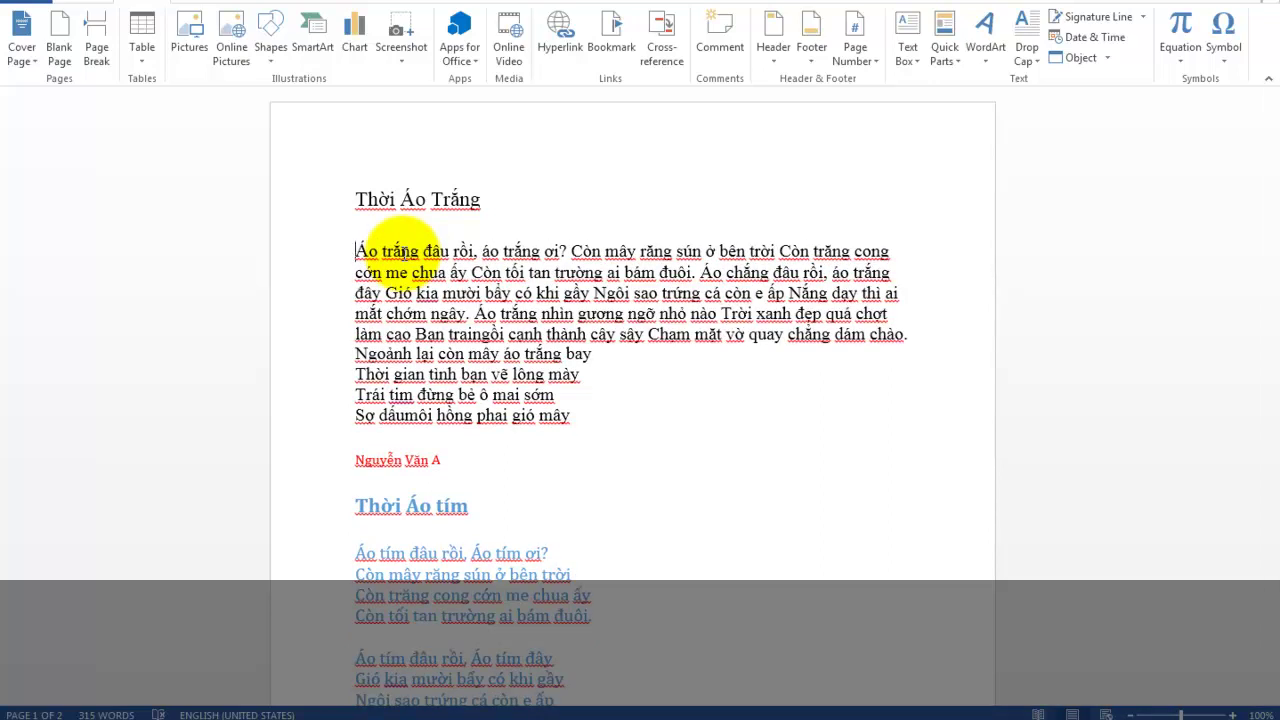
- Replace the opening word 'Áo' with 'We', cursor before it, and bring up Drop Cap choices
{"action": "key", "text": "BackSpace"}
{"action": "key", "text": "BackSpace"}
{"action": "type", "text": "Uw"}
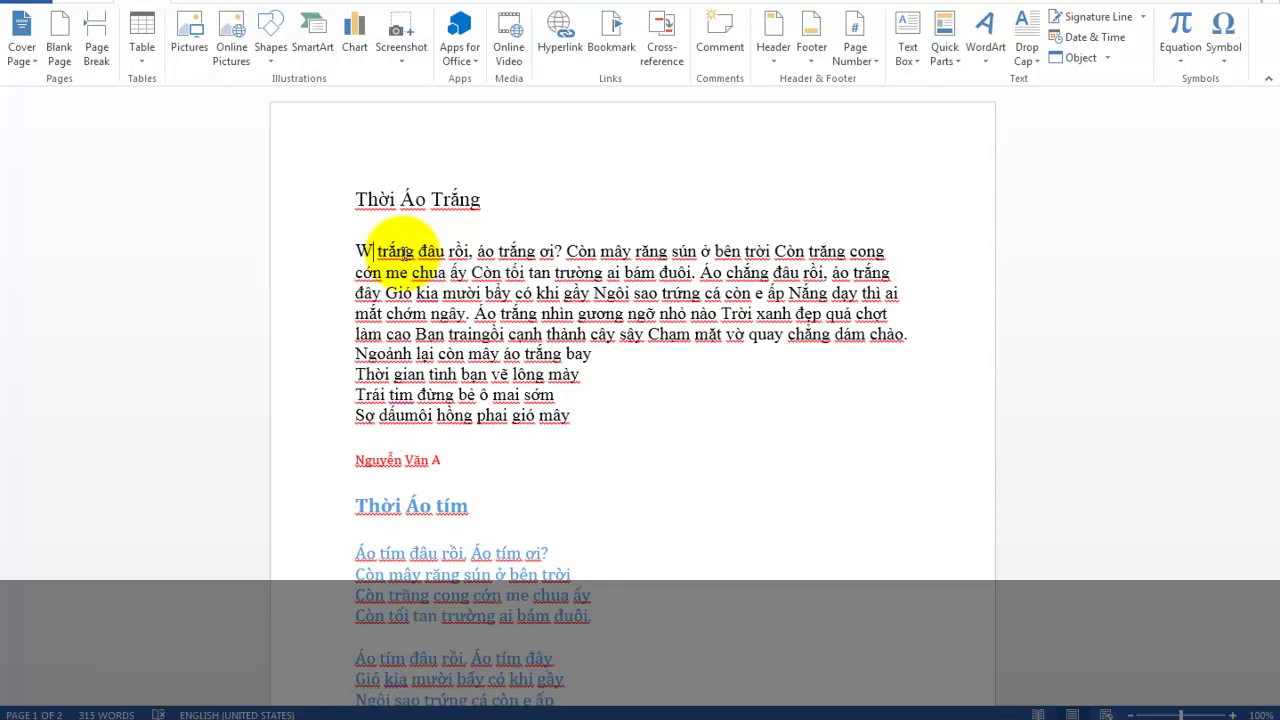
{"action": "type", "text": "e"}
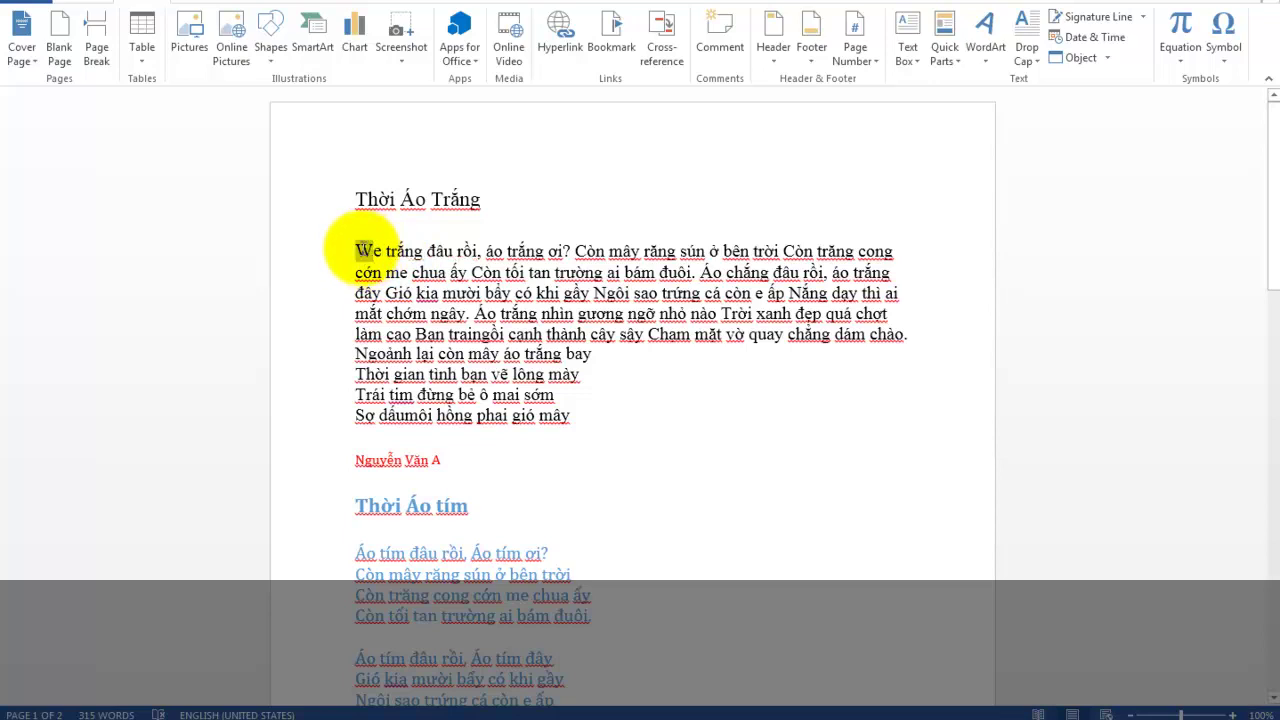
{"action": "left_click", "coordinate": [355, 250]}
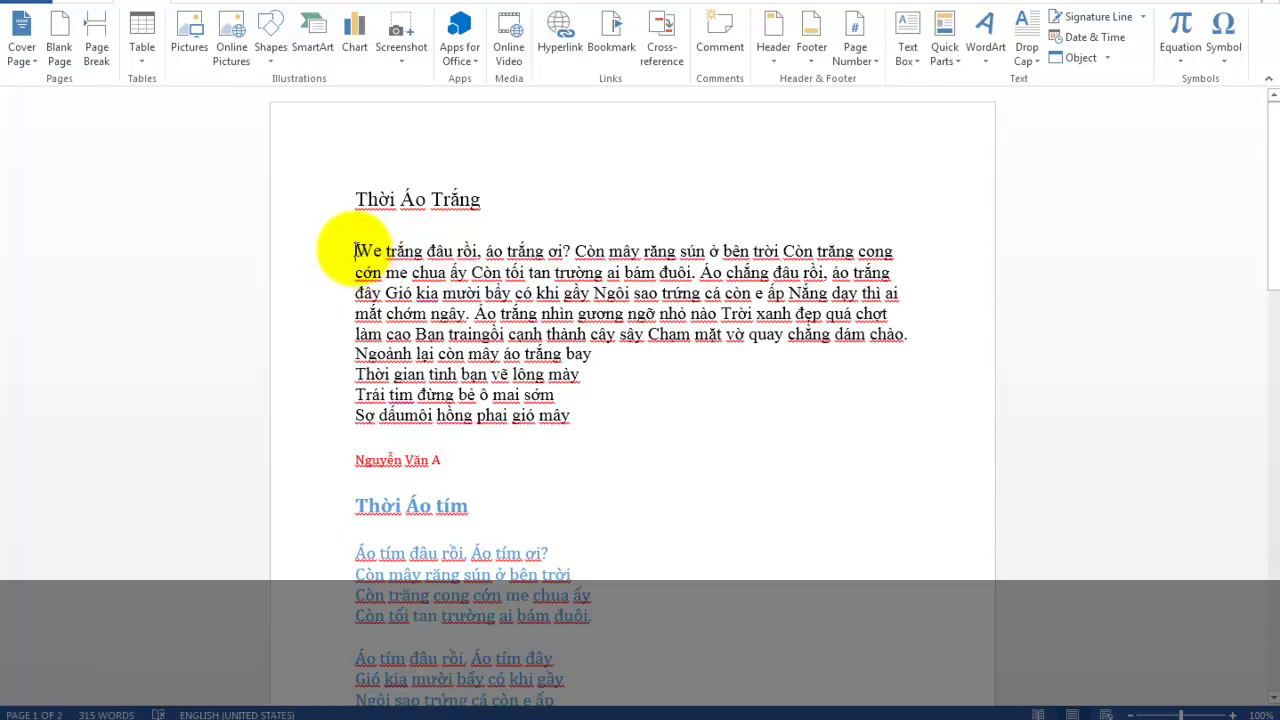
{"action": "left_click", "coordinate": [1026, 50]}
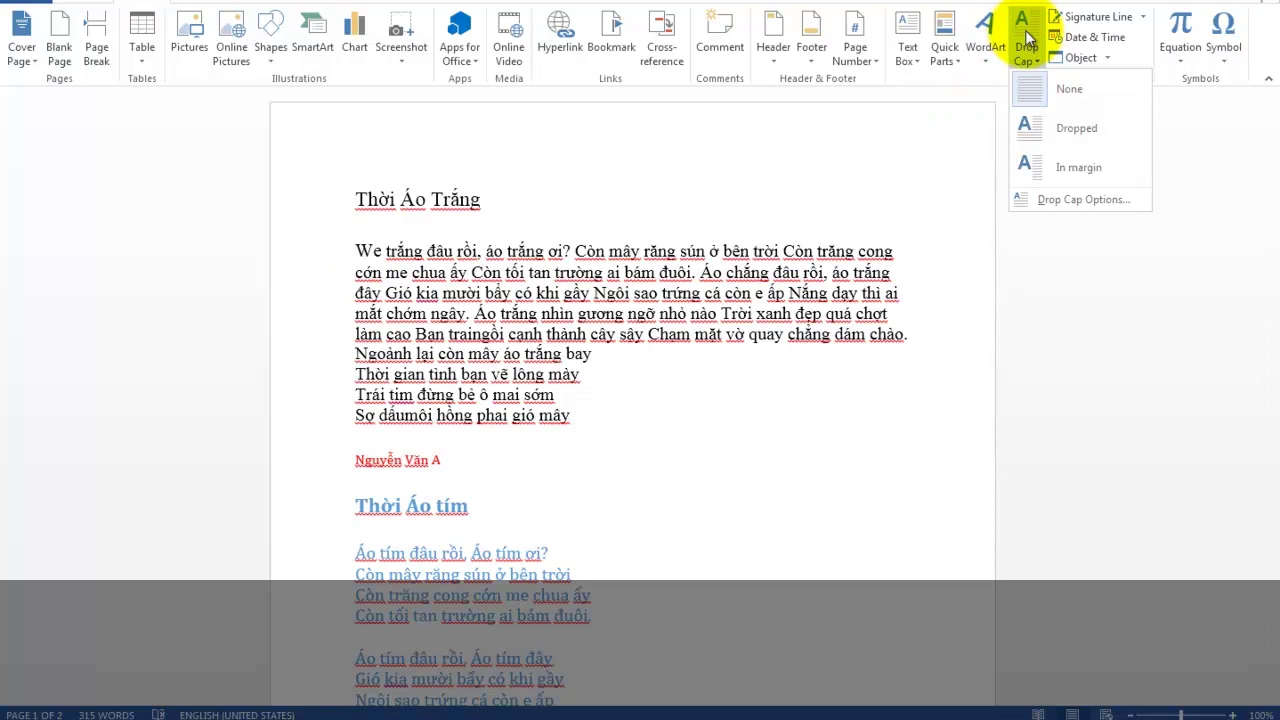
- Apply a Dropped capital W, widen its frame, and compare it against the Bài 1 sample
{"action": "left_click", "coordinate": [1038, 128]}
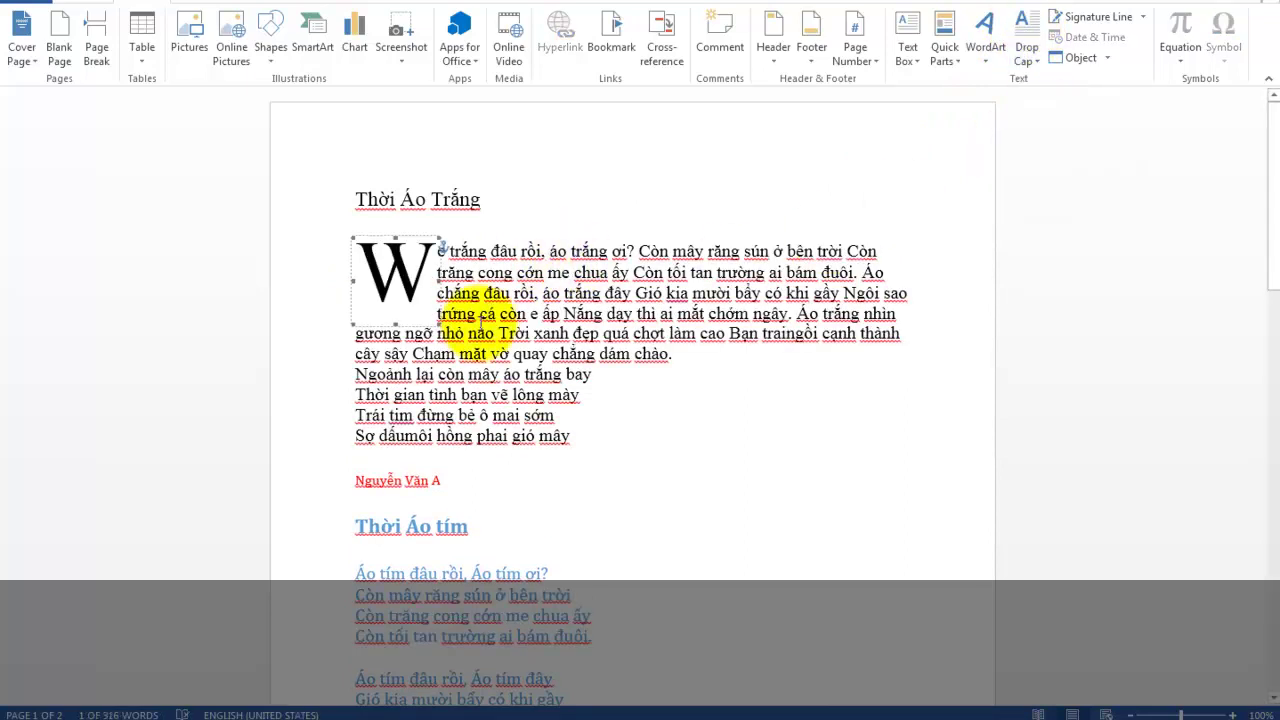
{"action": "mouse_move", "coordinate": [437, 325]}
{"action": "left_mouse_down"}
{"action": "mouse_move", "coordinate": [443, 370]}
{"action": "mouse_move", "coordinate": [430, 316]}
{"action": "left_mouse_up"}
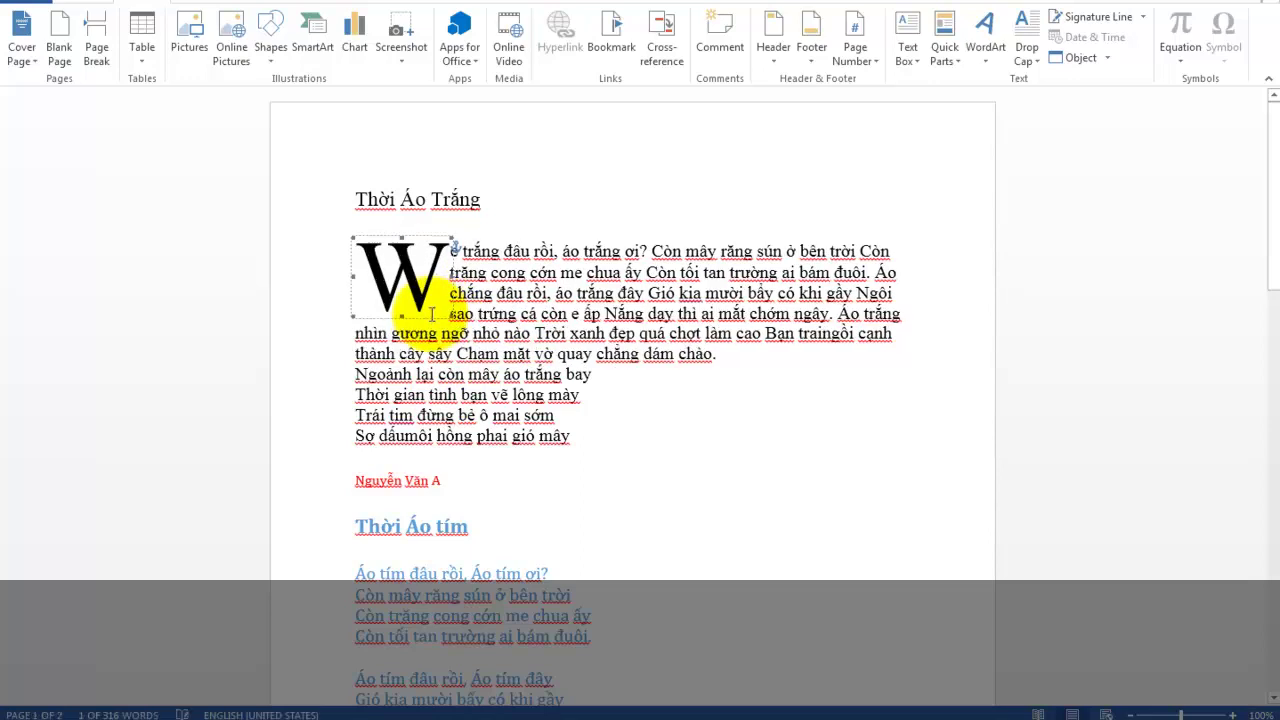
{"action": "left_click", "coordinate": [715, 460]}
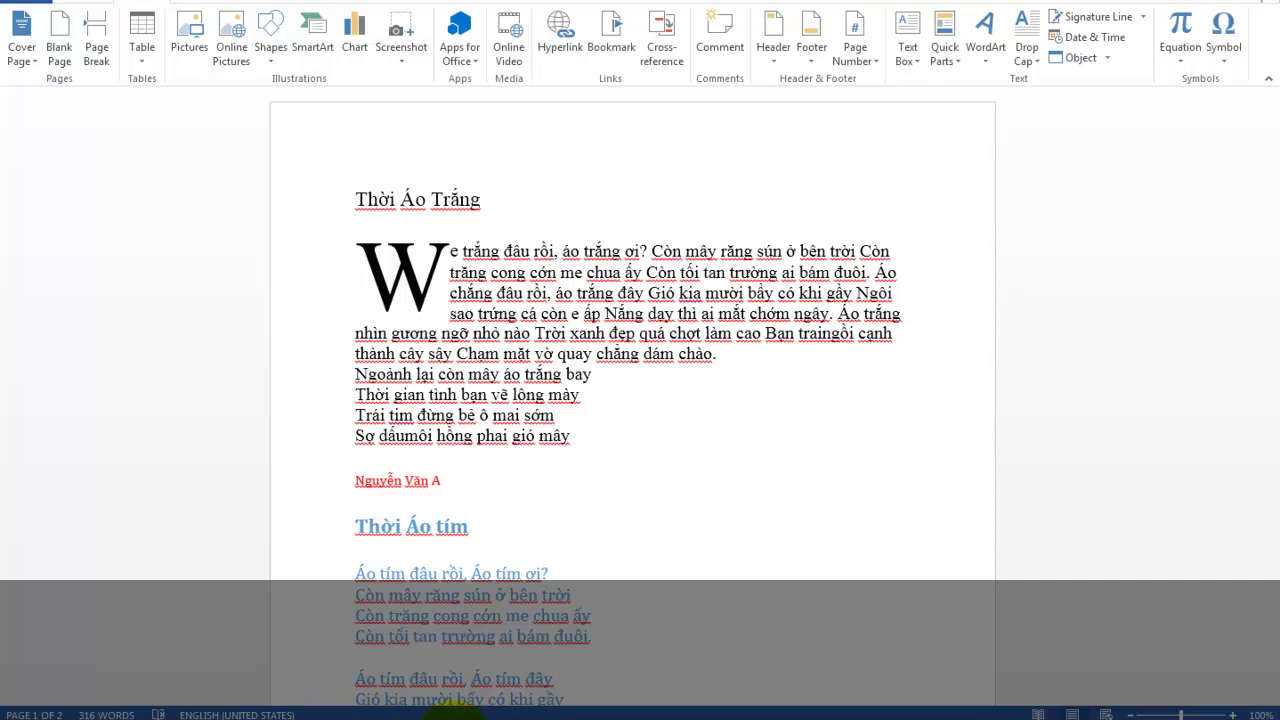
{"action": "left_click", "coordinate": [455, 713]}
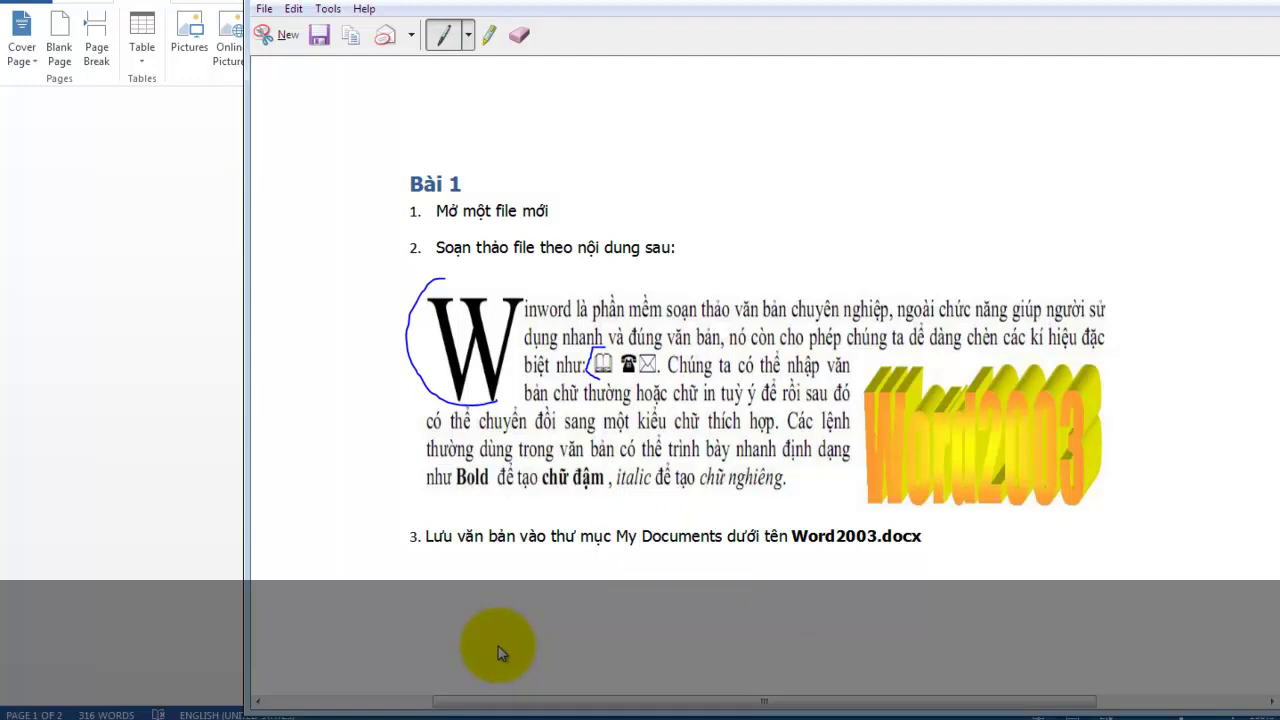
{"action": "key", "text": "alt+Tab"}
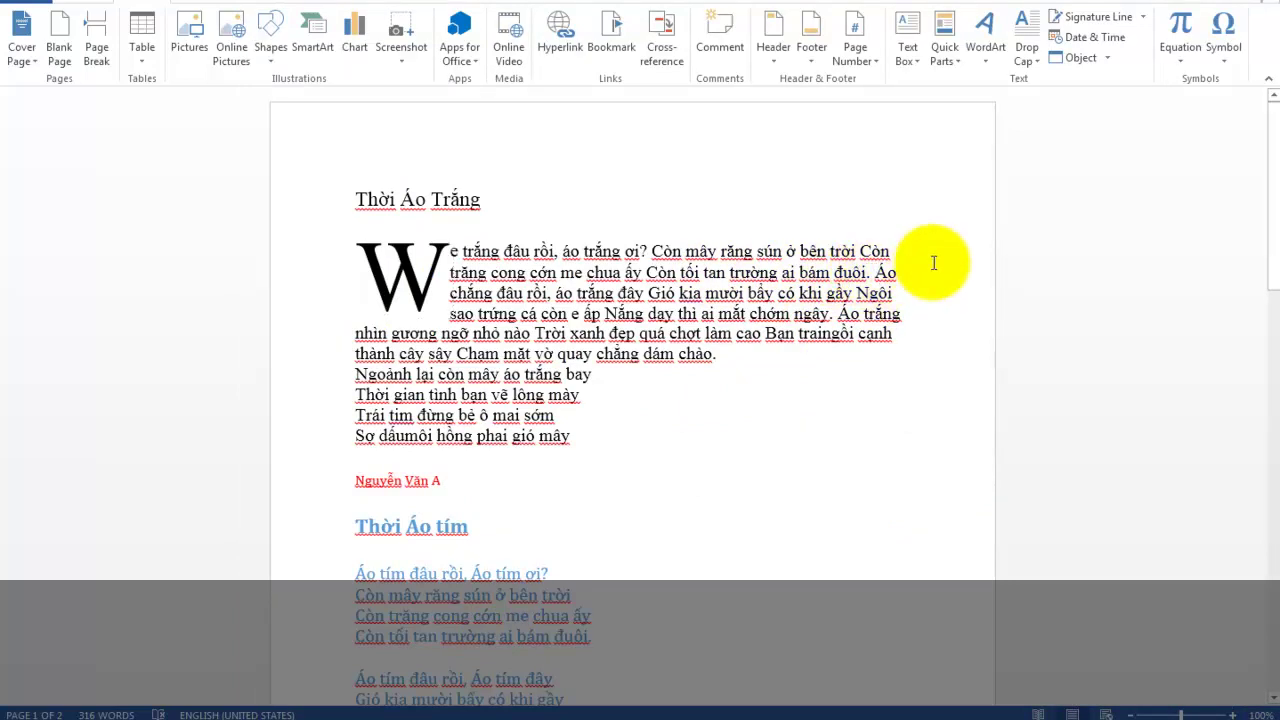
- In the Symbol dialog, browse the symbol fonts and switch to the Wingdings set
{"action": "left_click", "coordinate": [1224, 31]}
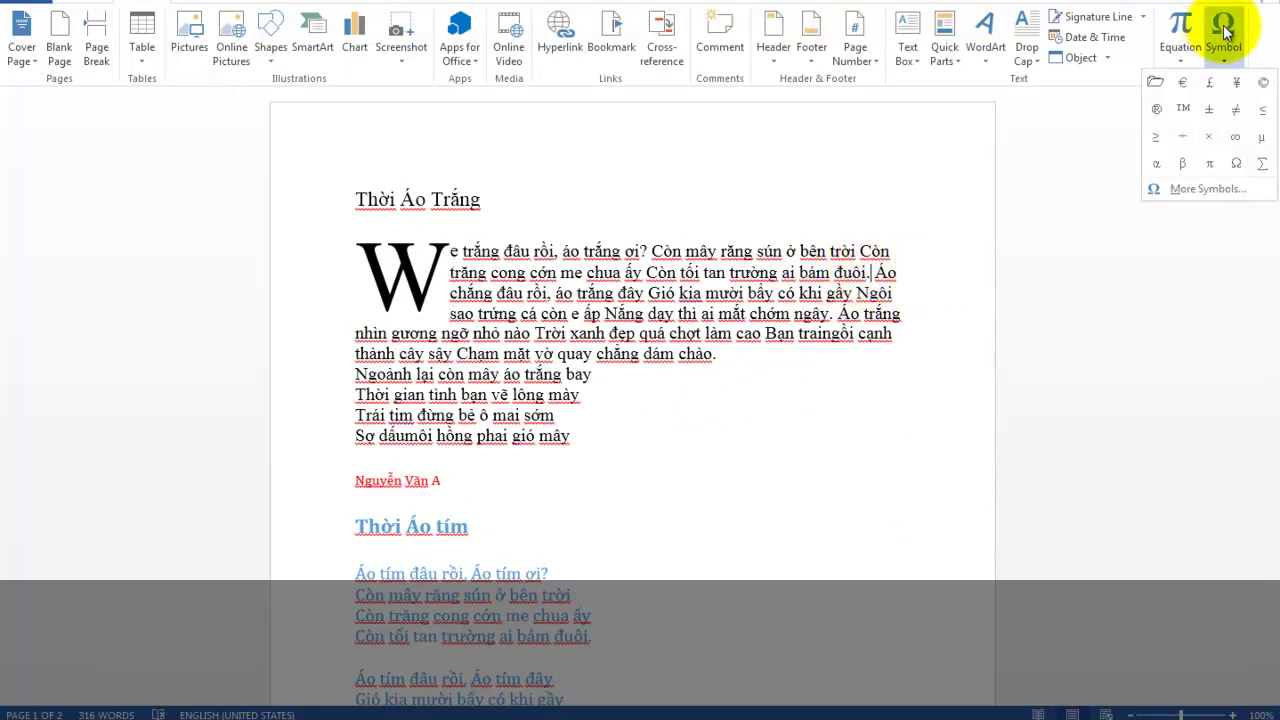
{"action": "left_click", "coordinate": [1192, 182]}
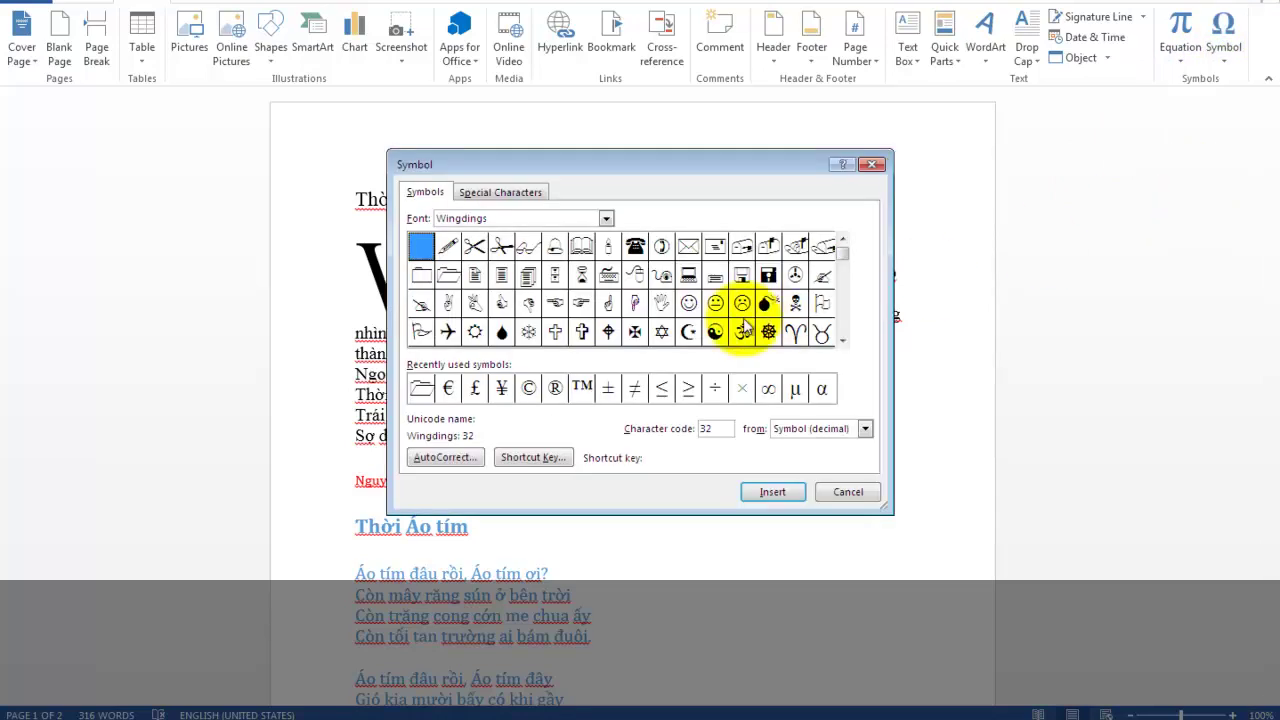
{"action": "left_click", "coordinate": [605, 218]}
{"action": "scroll", "coordinate": [555, 245], "scroll_direction": "up", "scroll_amount": 10}
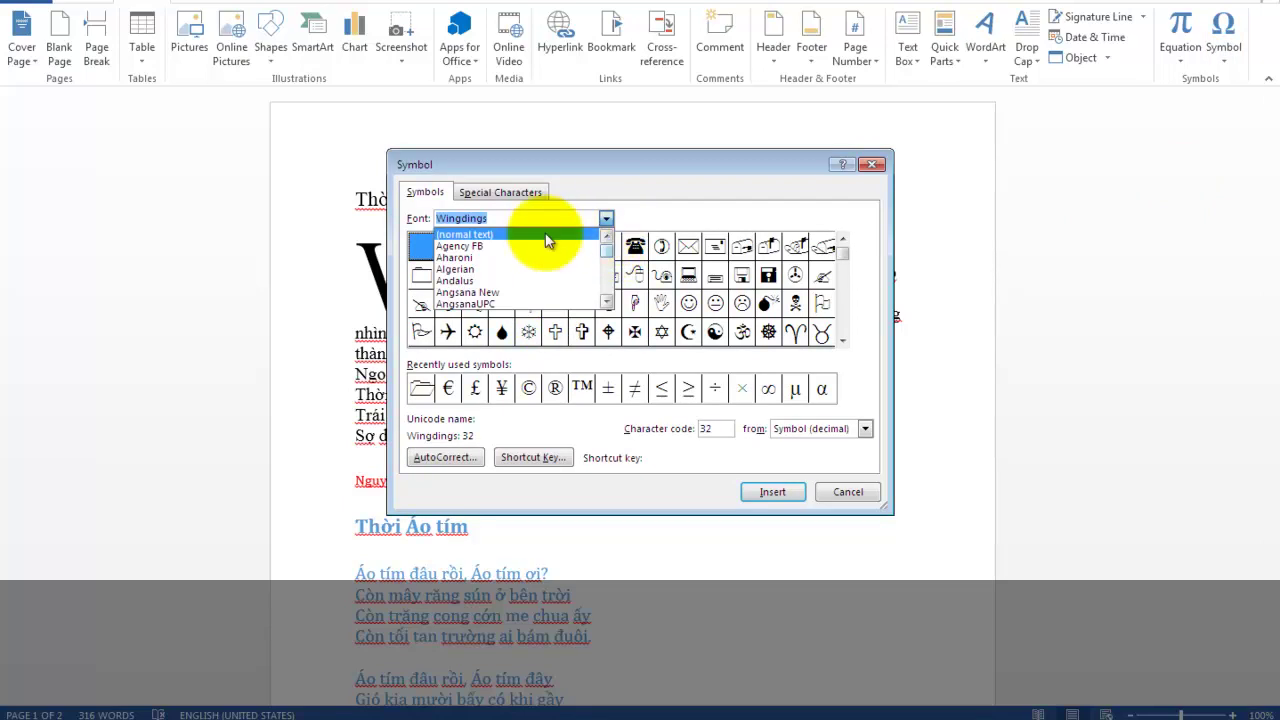
{"action": "left_click", "coordinate": [488, 236]}
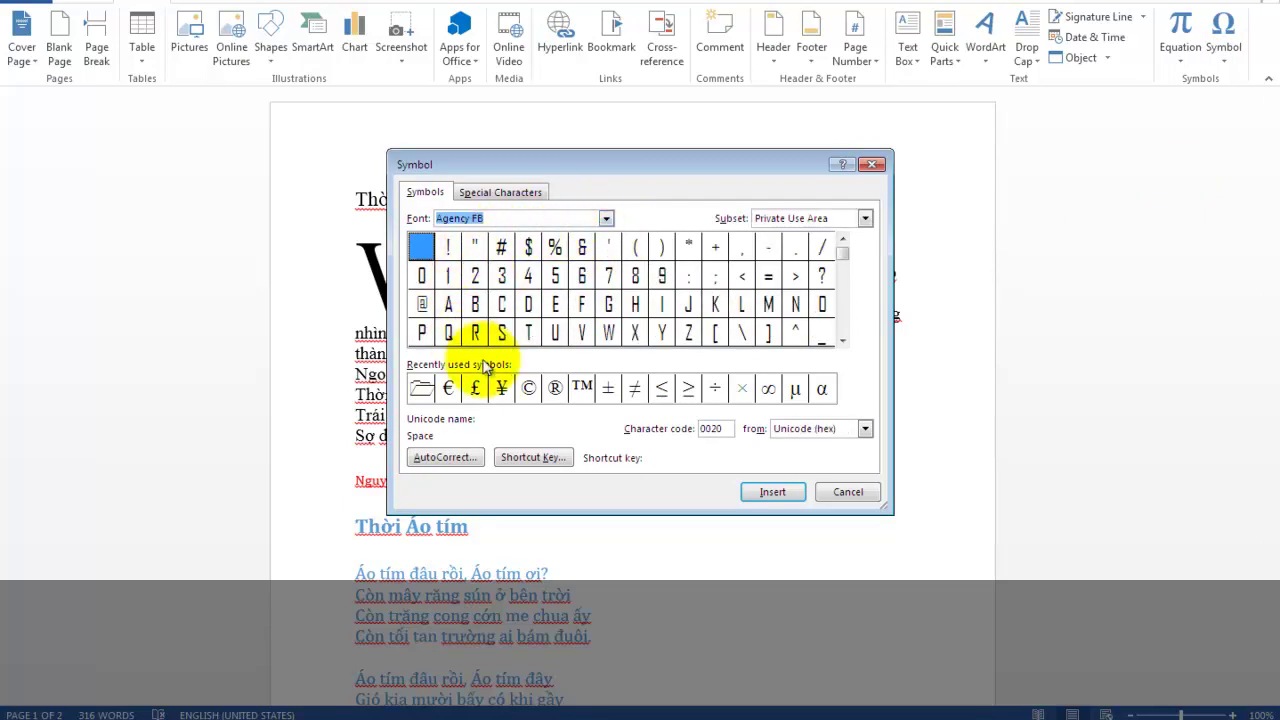
{"action": "left_click", "coordinate": [605, 218]}
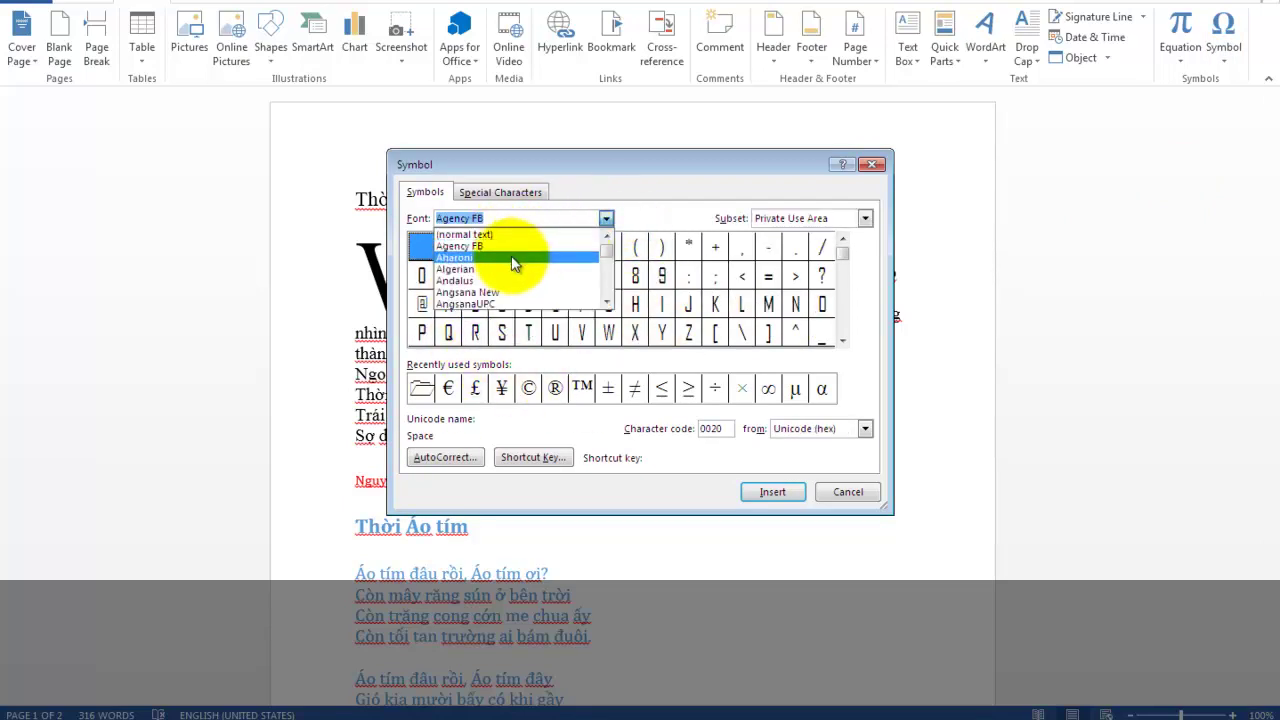
{"action": "left_click", "coordinate": [512, 257]}
{"action": "left_click", "coordinate": [606, 218]}
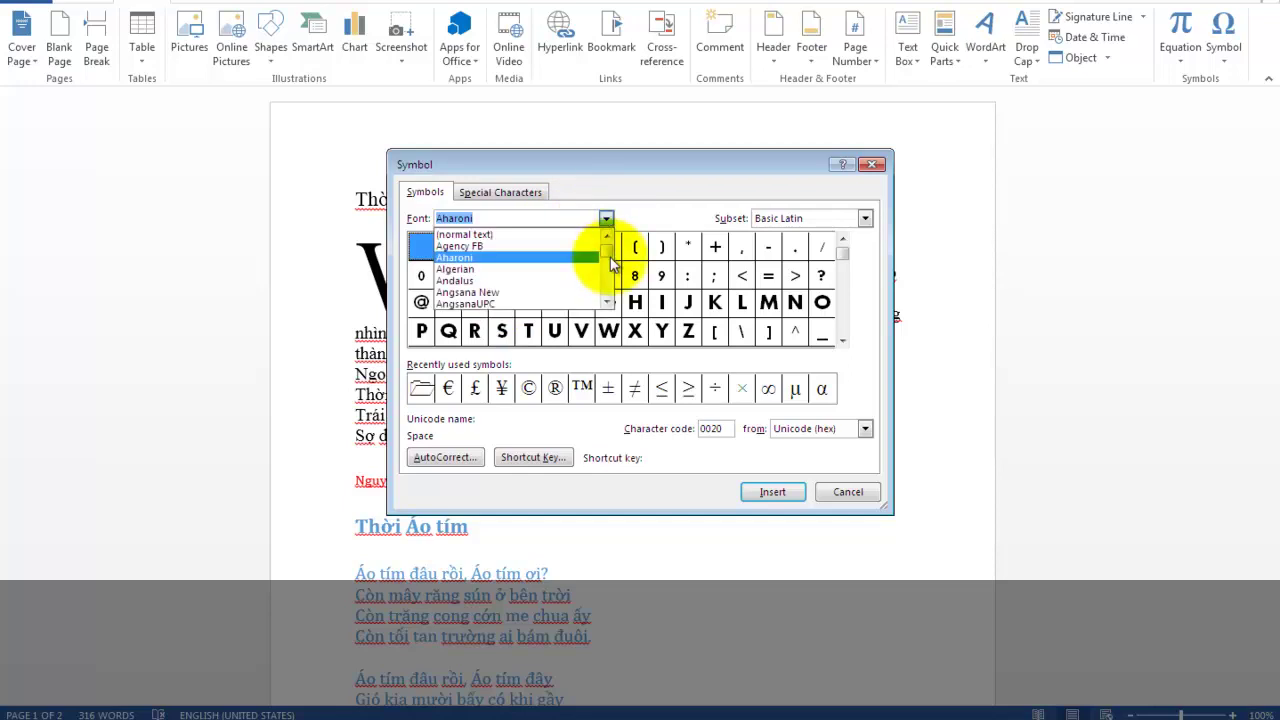
{"action": "left_click_drag", "start_coordinate": [607, 248], "coordinate": [610, 300]}
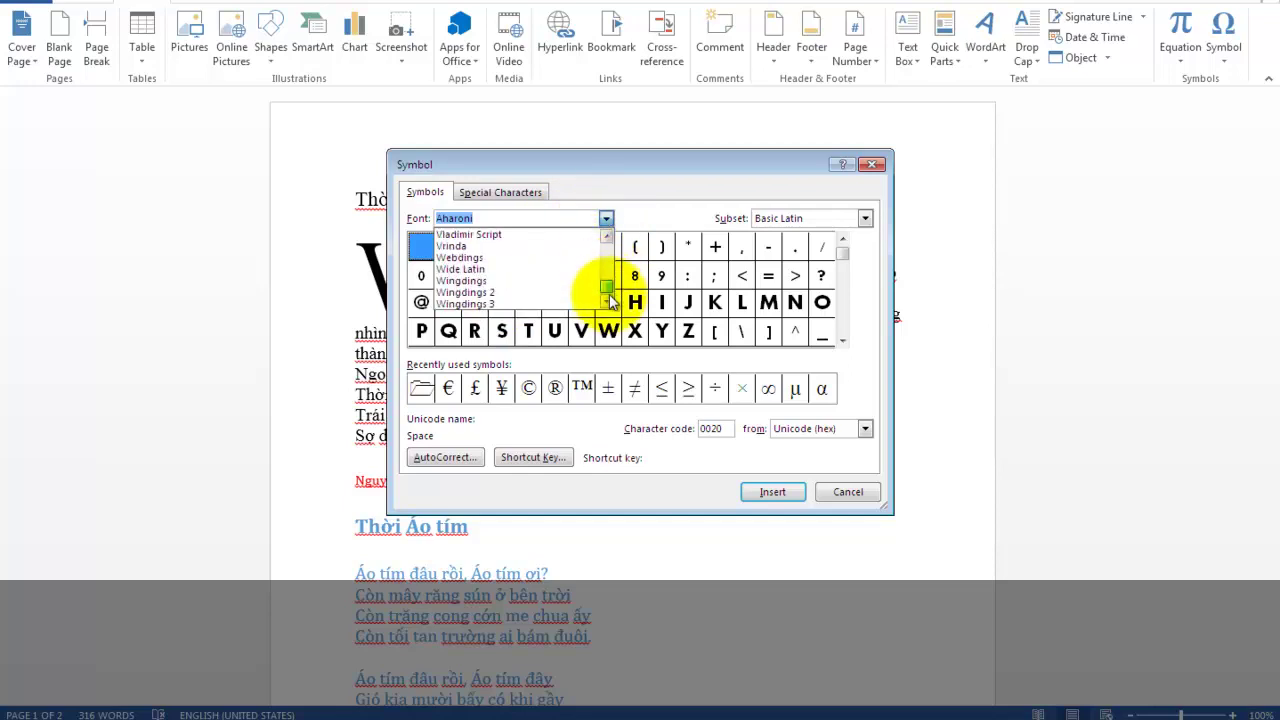
{"action": "left_click", "coordinate": [470, 269]}
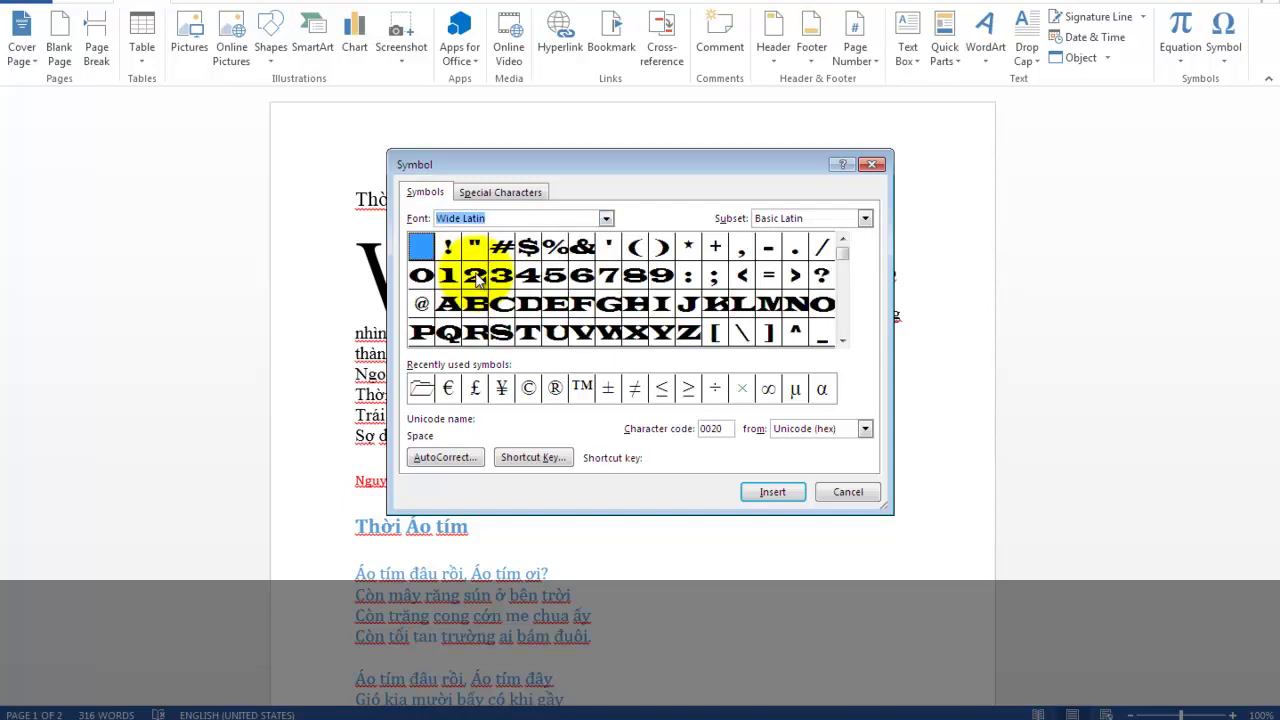
{"action": "left_click", "coordinate": [607, 222]}
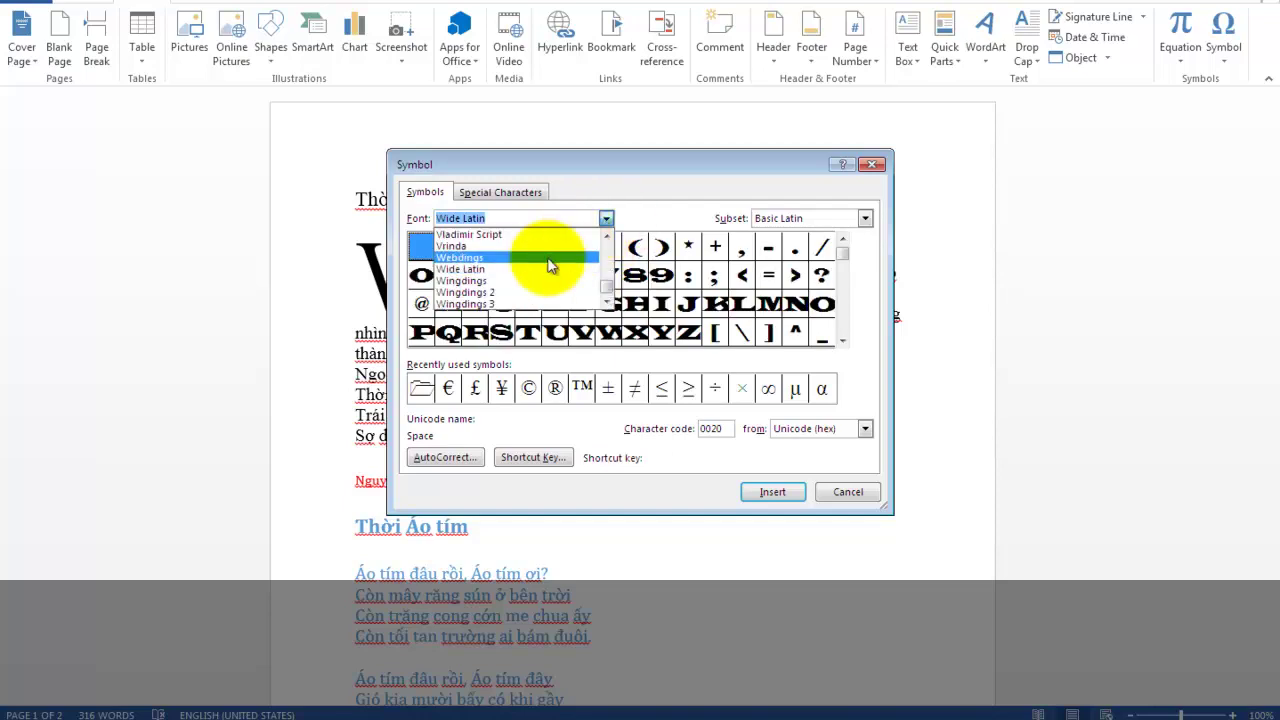
{"action": "left_click", "coordinate": [488, 284]}
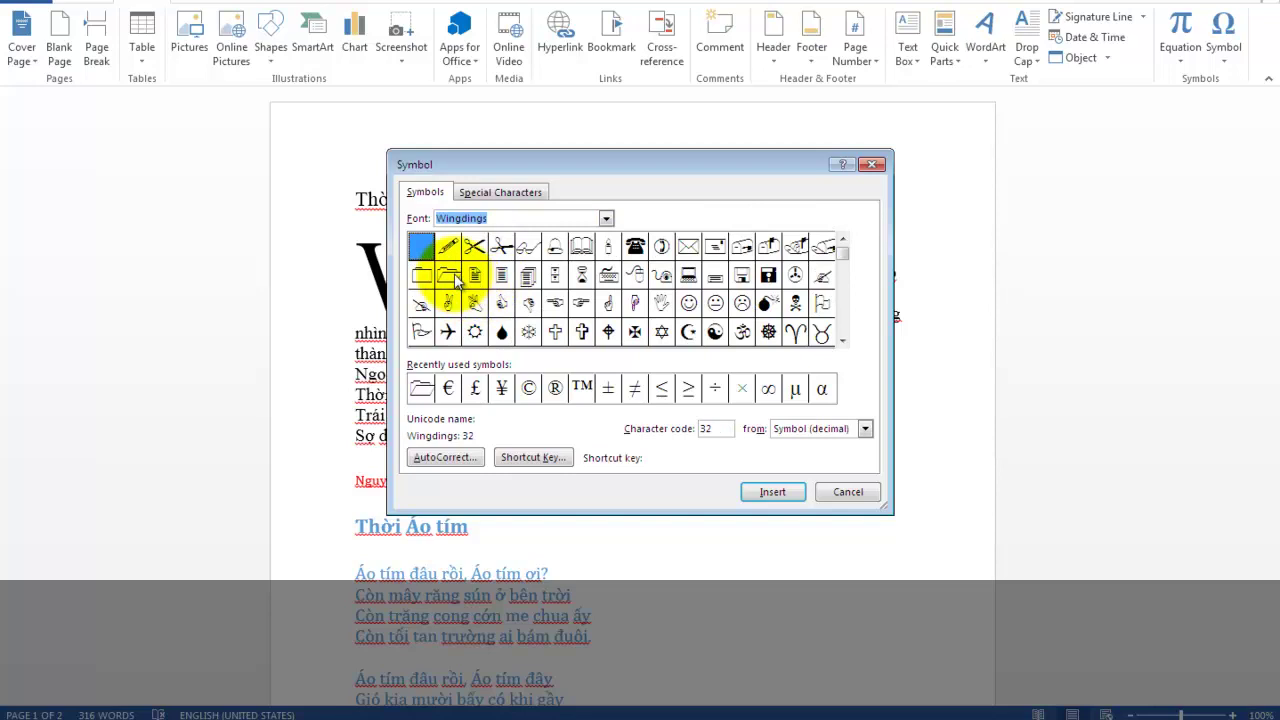
- Insert the Wingdings folder, book and telephone symbols after 'đuôi.' in the paragraph
{"action": "left_click", "coordinate": [450, 278]}
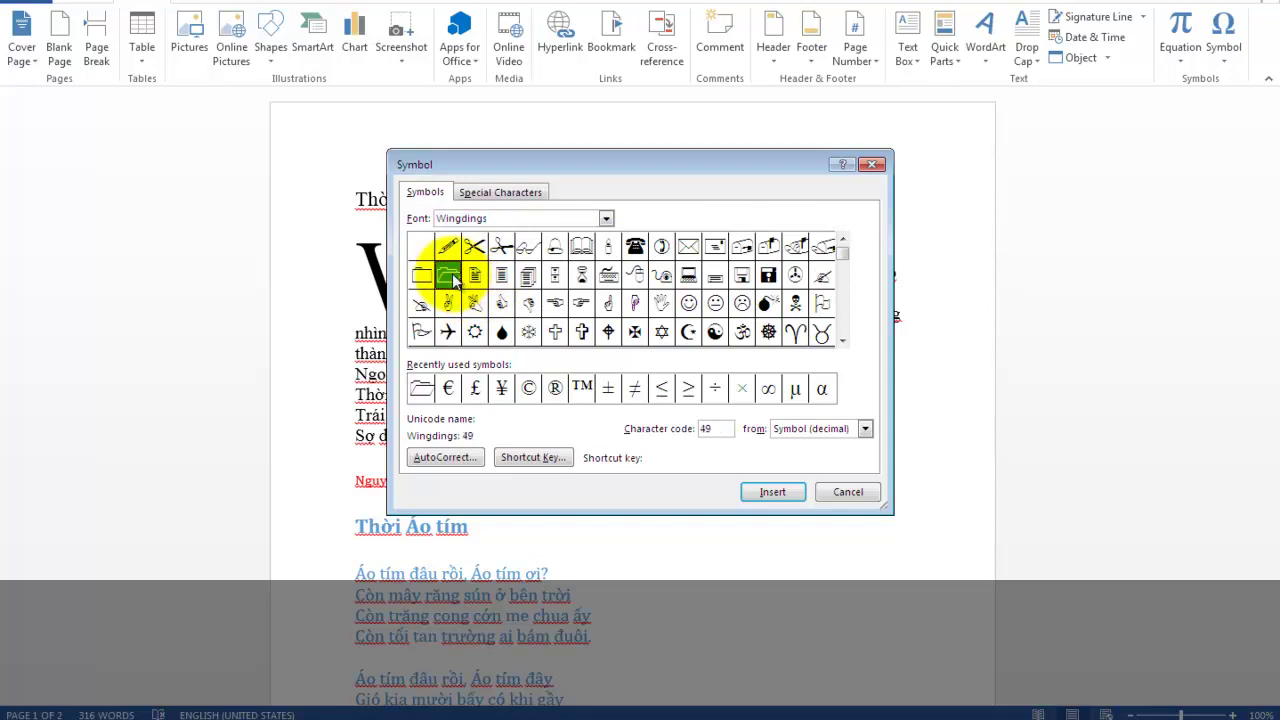
{"action": "left_click", "coordinate": [765, 491]}
{"action": "left_click_drag", "start_coordinate": [718, 159], "coordinate": [1081, 404]}
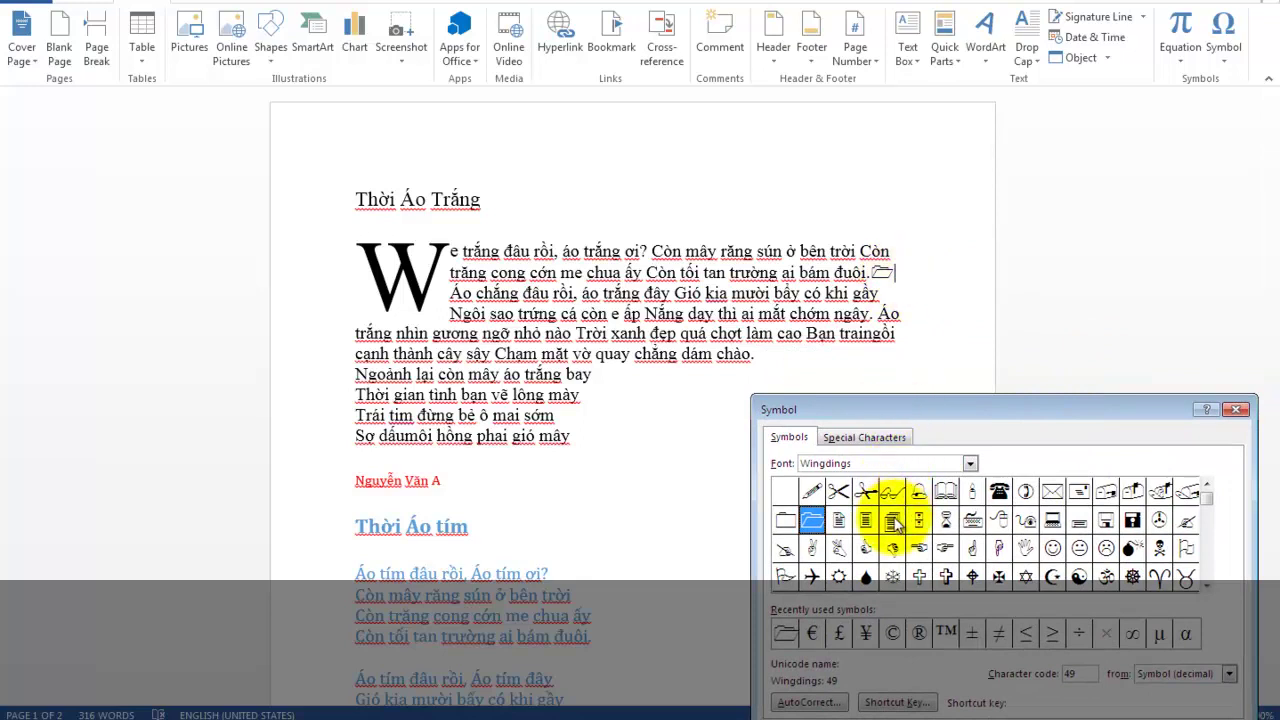
{"action": "left_click", "coordinate": [944, 490]}
{"action": "mouse_move", "coordinate": [1038, 411]}
{"action": "left_mouse_down"}
{"action": "mouse_move", "coordinate": [1142, 148]}
{"action": "mouse_move", "coordinate": [818, 346]}
{"action": "left_mouse_up"}
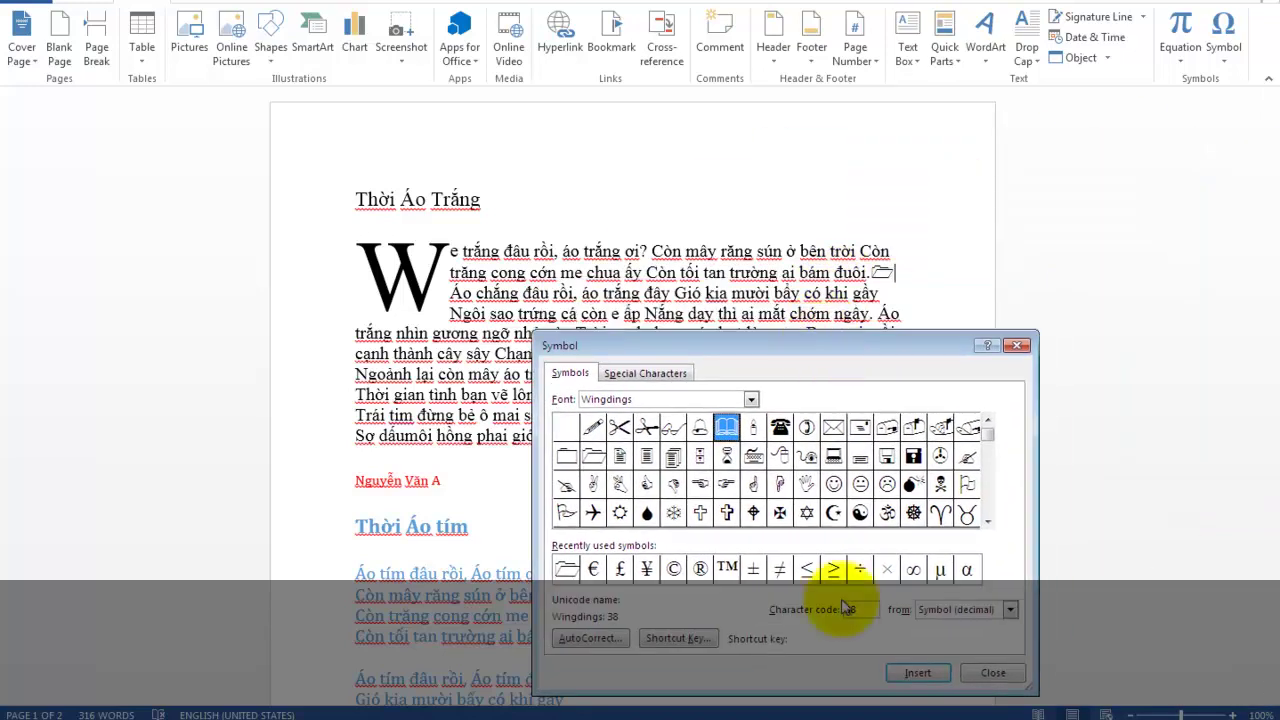
{"action": "left_click", "coordinate": [918, 673]}
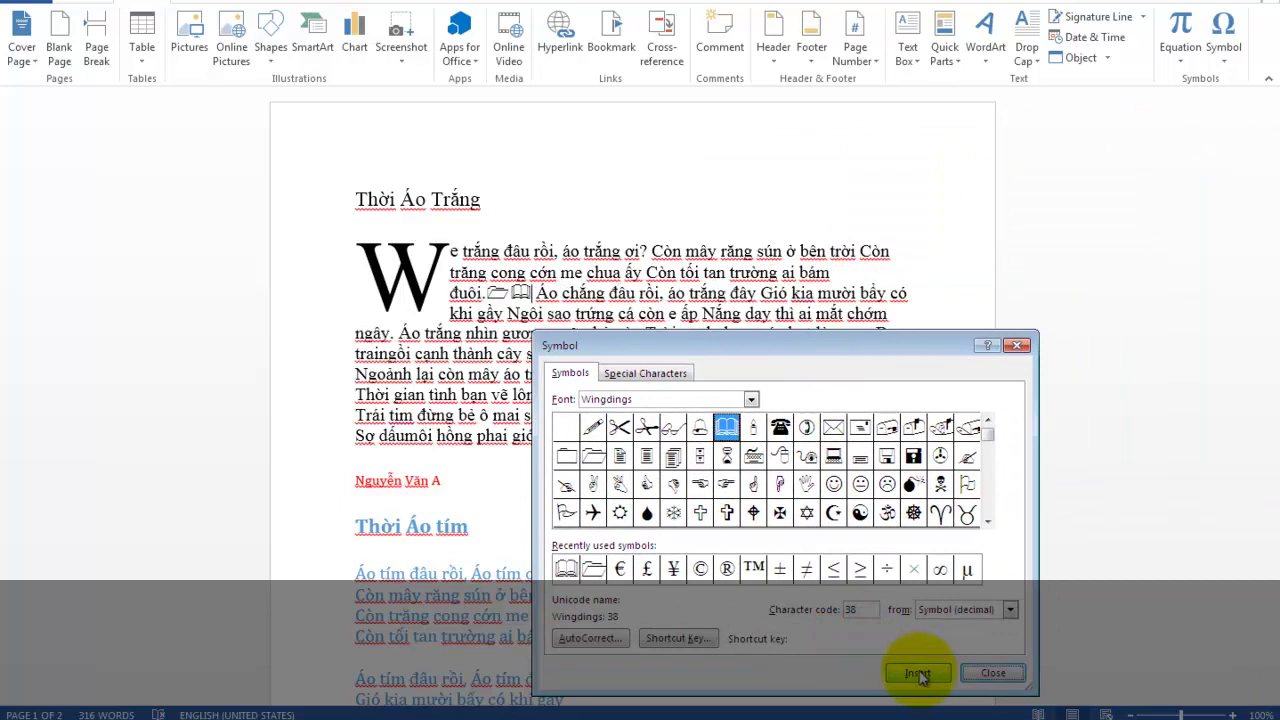
{"action": "left_click", "coordinate": [780, 427]}
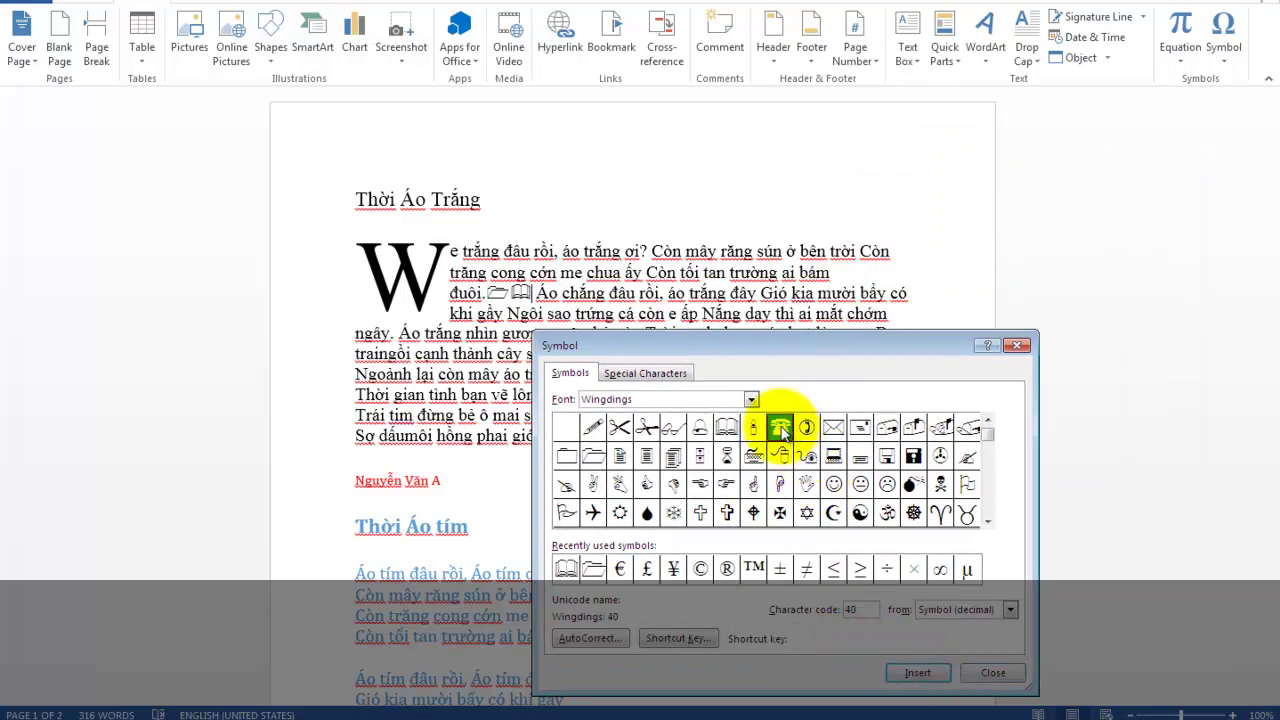
{"action": "left_click", "coordinate": [918, 673]}
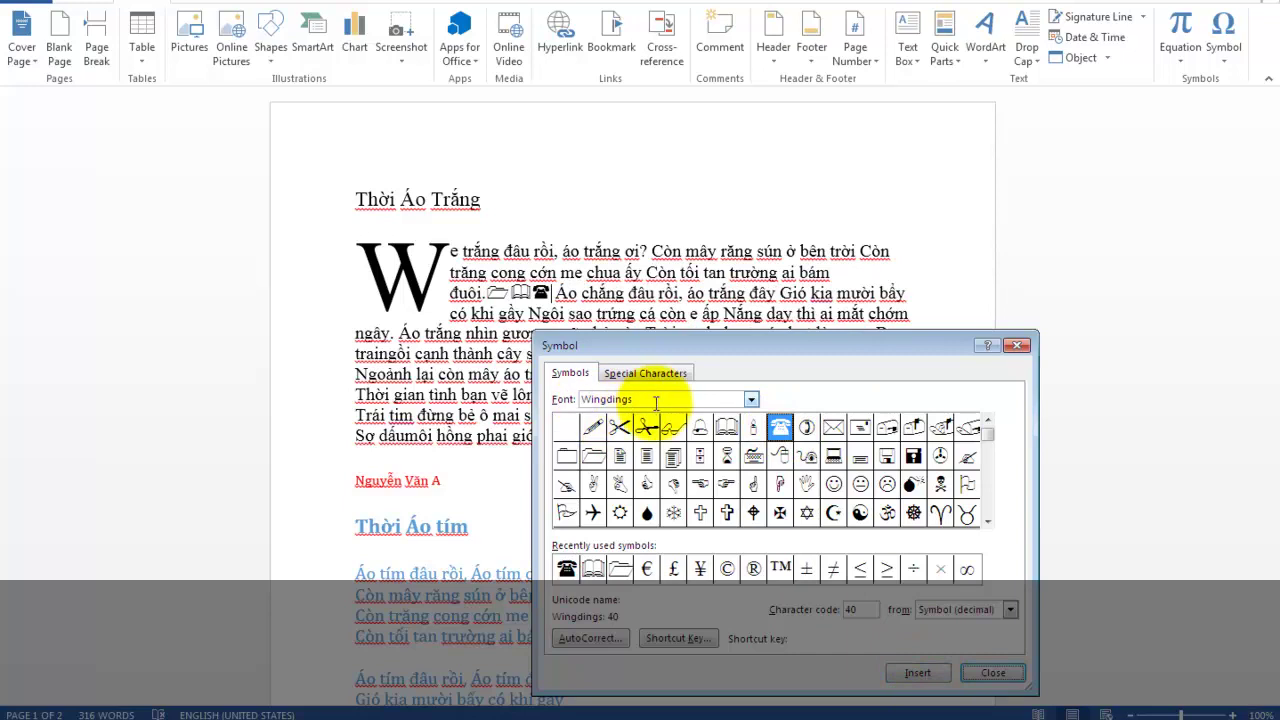
{"action": "left_click_drag", "start_coordinate": [655, 399], "coordinate": [577, 398]}
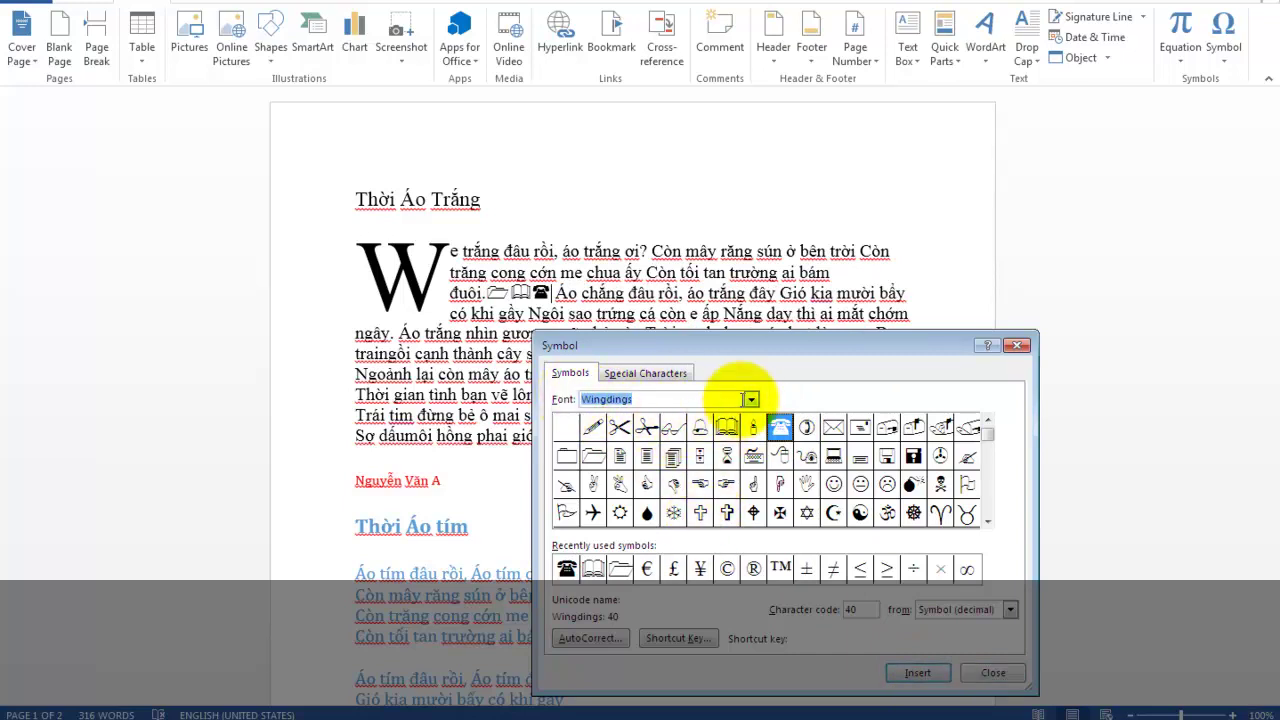
{"action": "left_click", "coordinate": [751, 399]}
{"action": "left_click", "coordinate": [751, 399]}
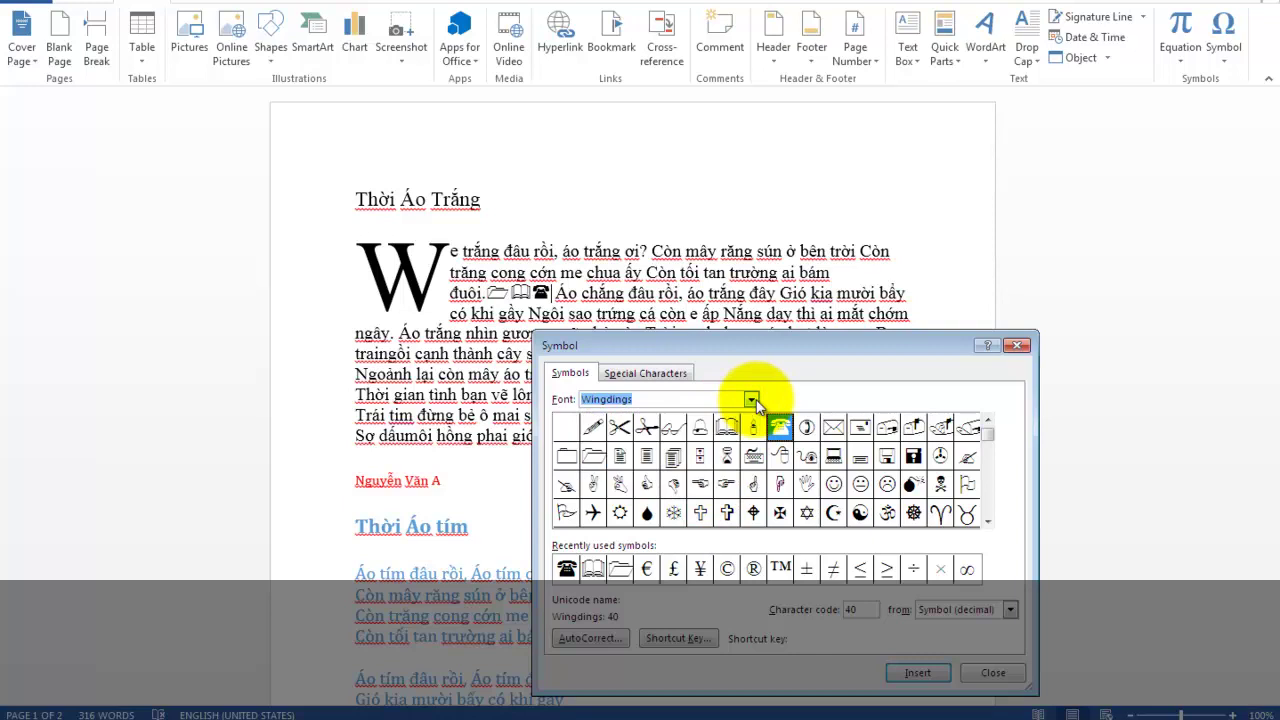
- Close the Symbol dialog and place the cursor after 'chào.' at the paragraph's end
{"action": "left_click", "coordinate": [1017, 345]}
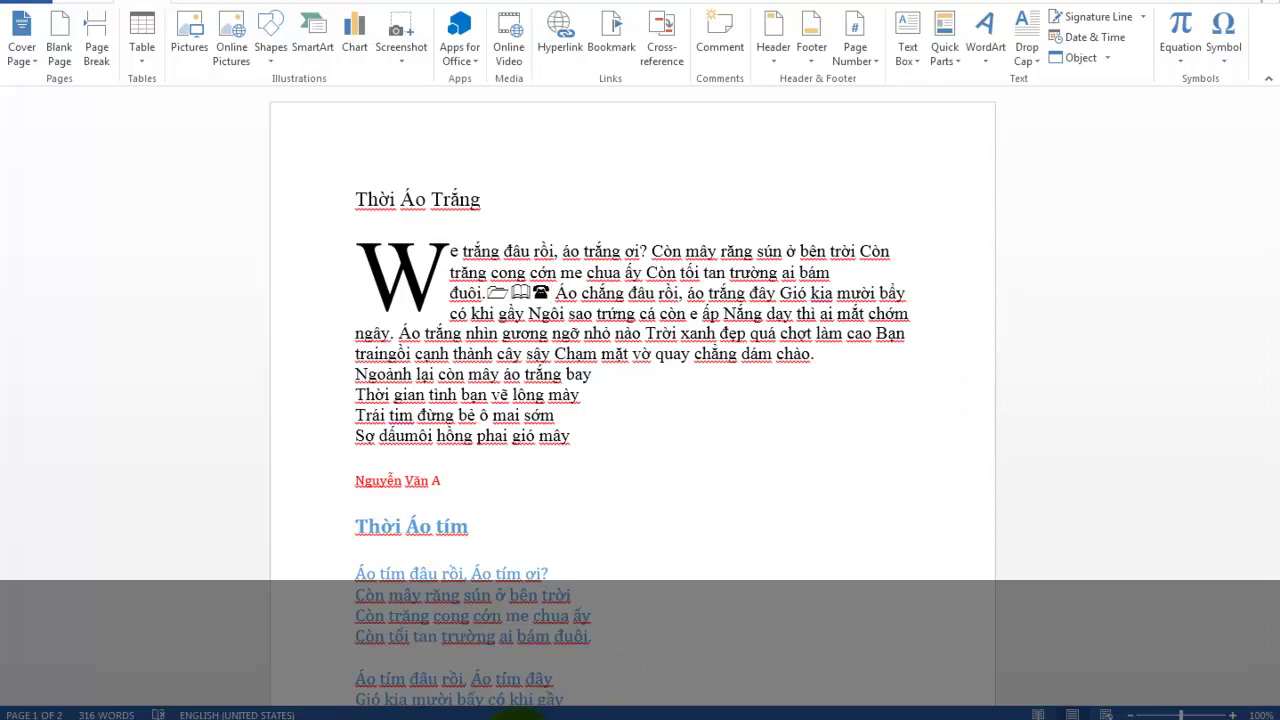
{"action": "key", "text": "alt+Tab"}
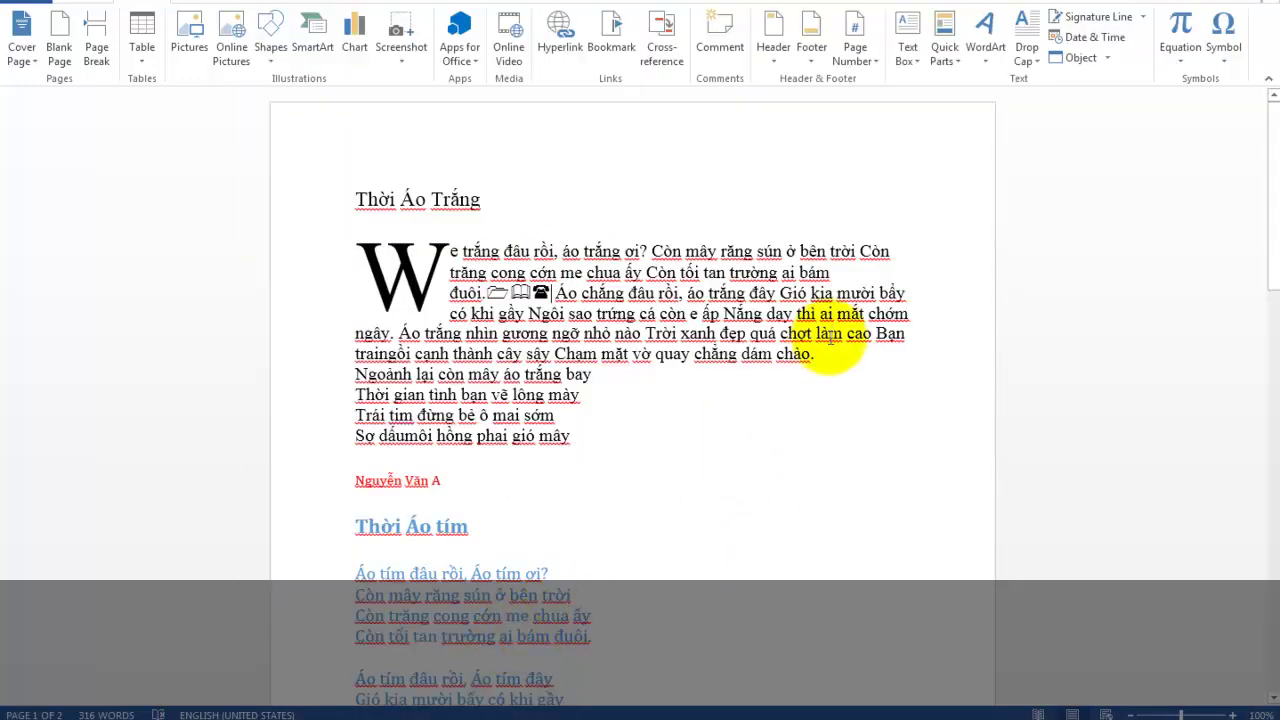
{"action": "left_click", "coordinate": [826, 350]}
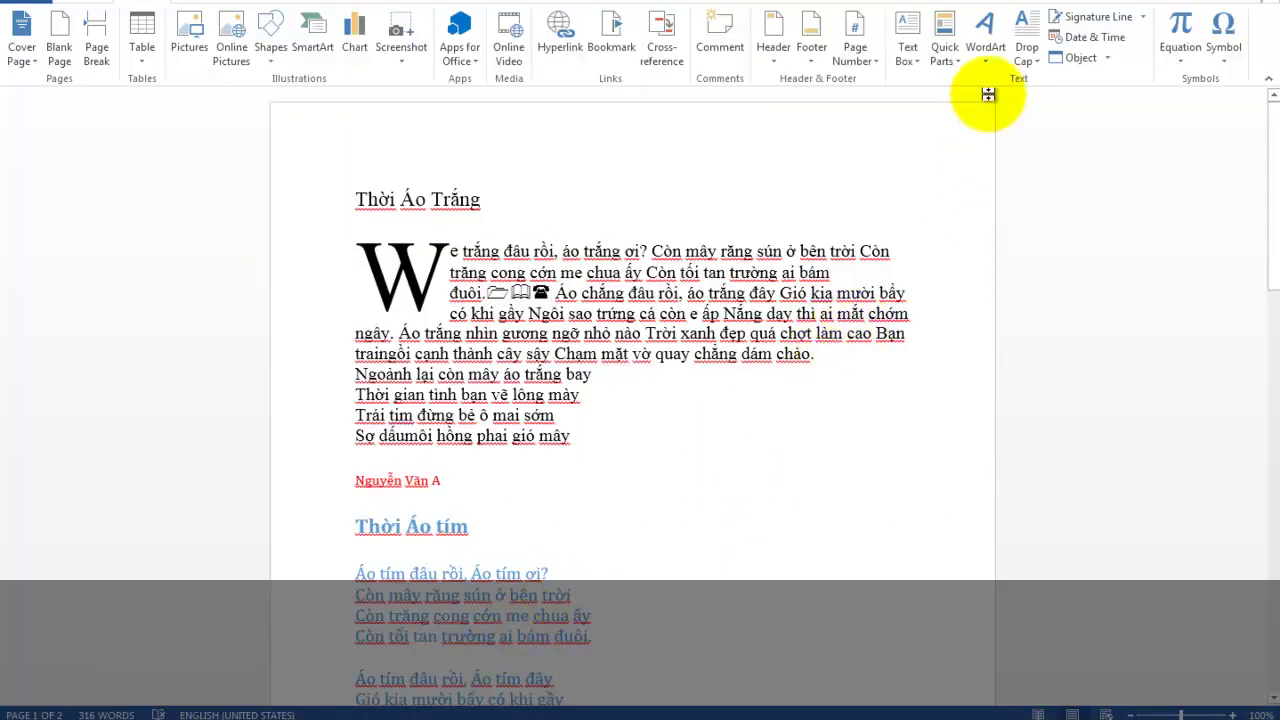
- Insert a gold 'Your text here' WordArt, check its Position options unchanged, and select the shape
{"action": "left_click", "coordinate": [986, 46]}
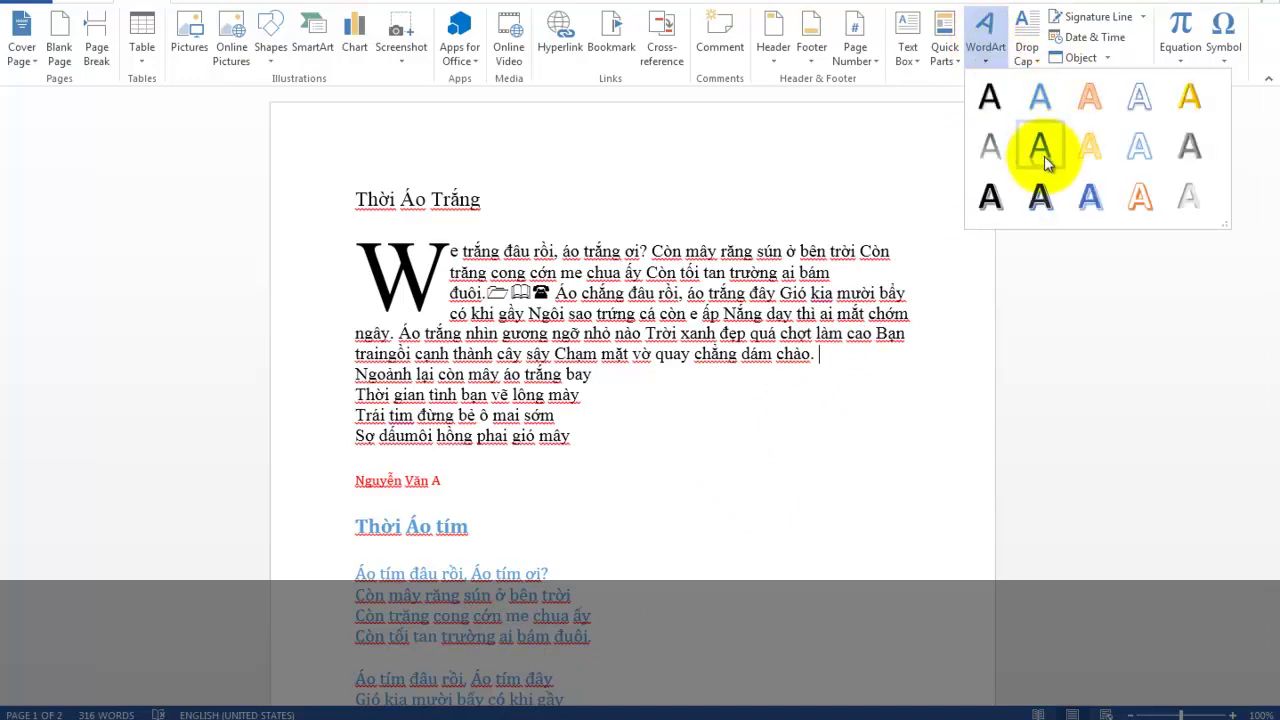
{"action": "left_click", "coordinate": [1189, 97]}
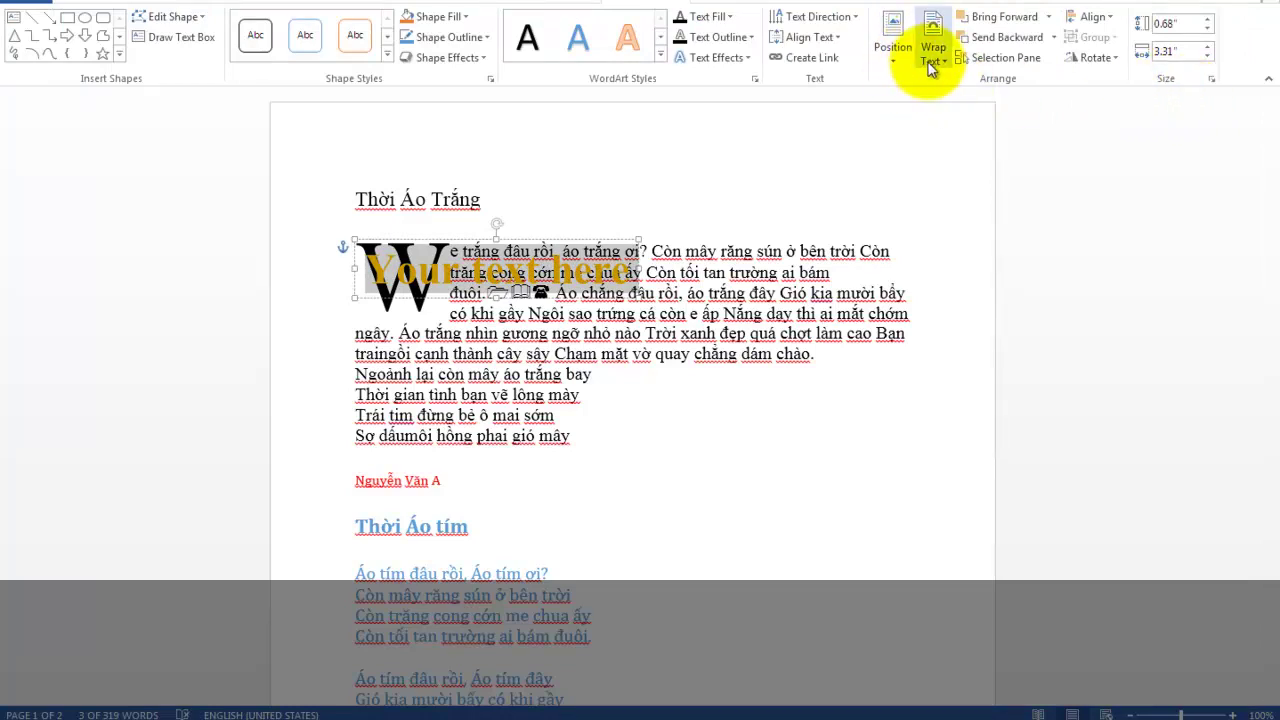
{"action": "left_click", "coordinate": [892, 55]}
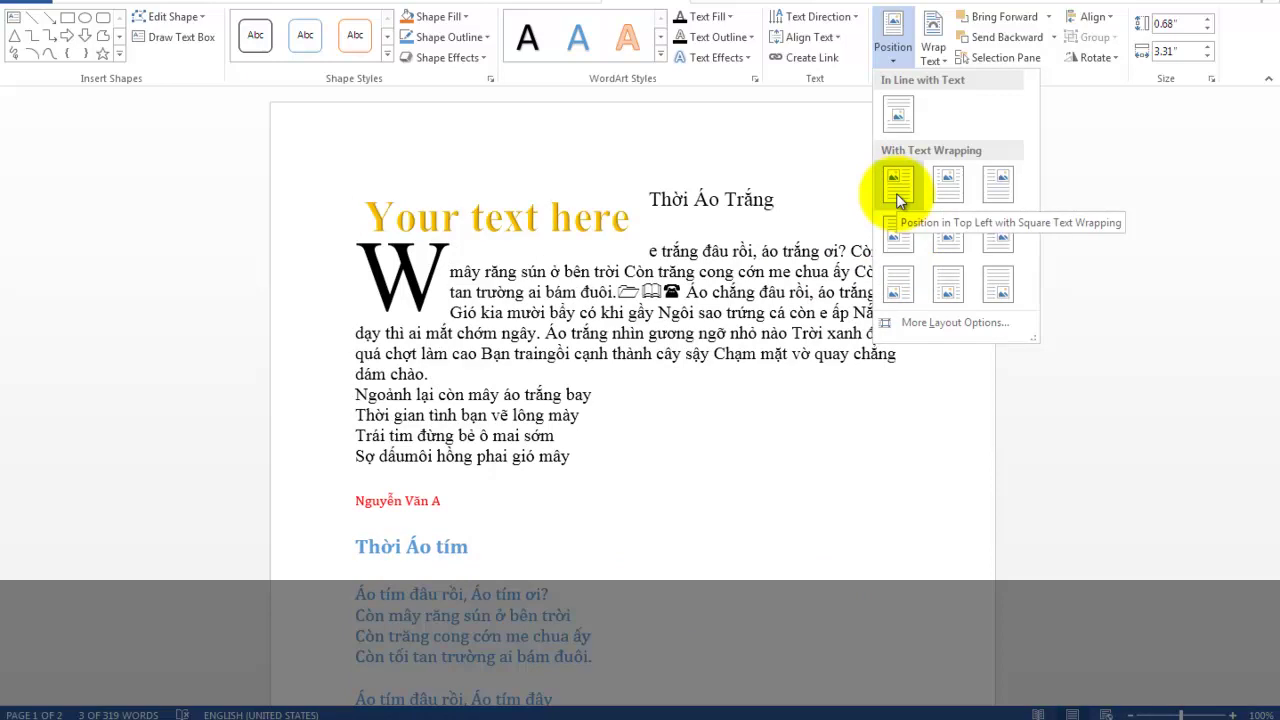
{"action": "left_click", "coordinate": [1033, 429]}
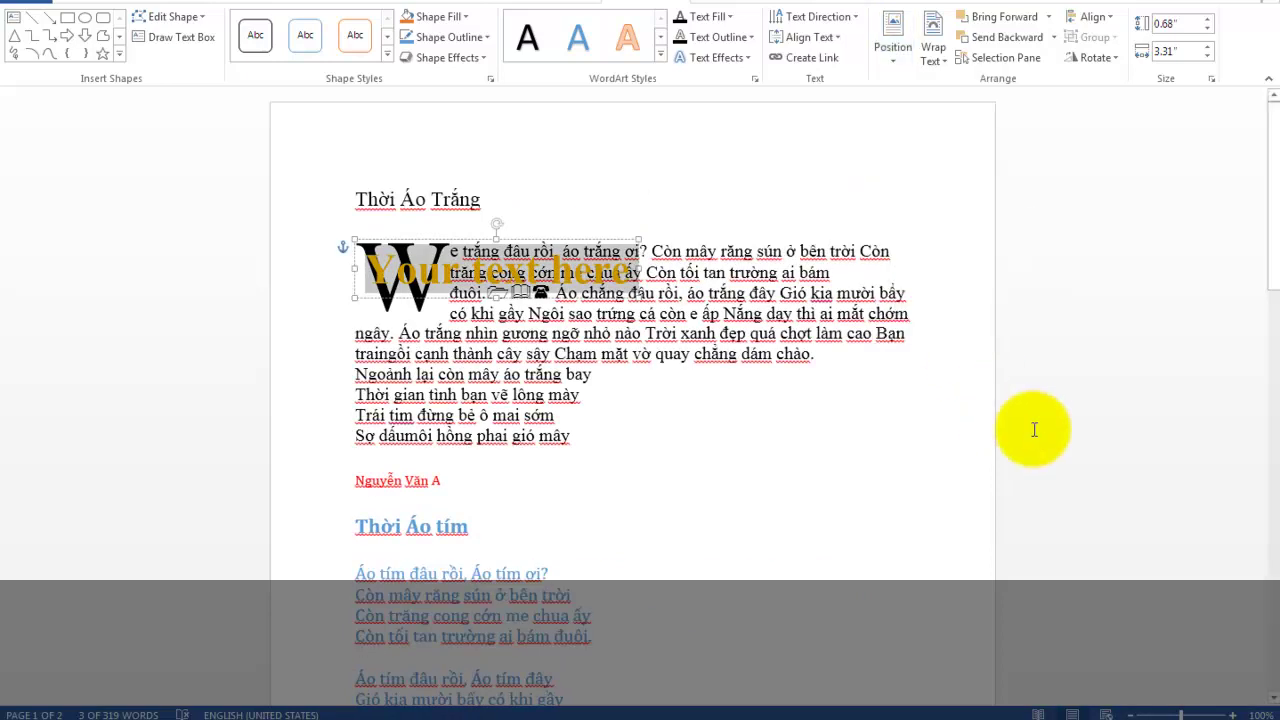
{"action": "left_click", "coordinate": [357, 270]}
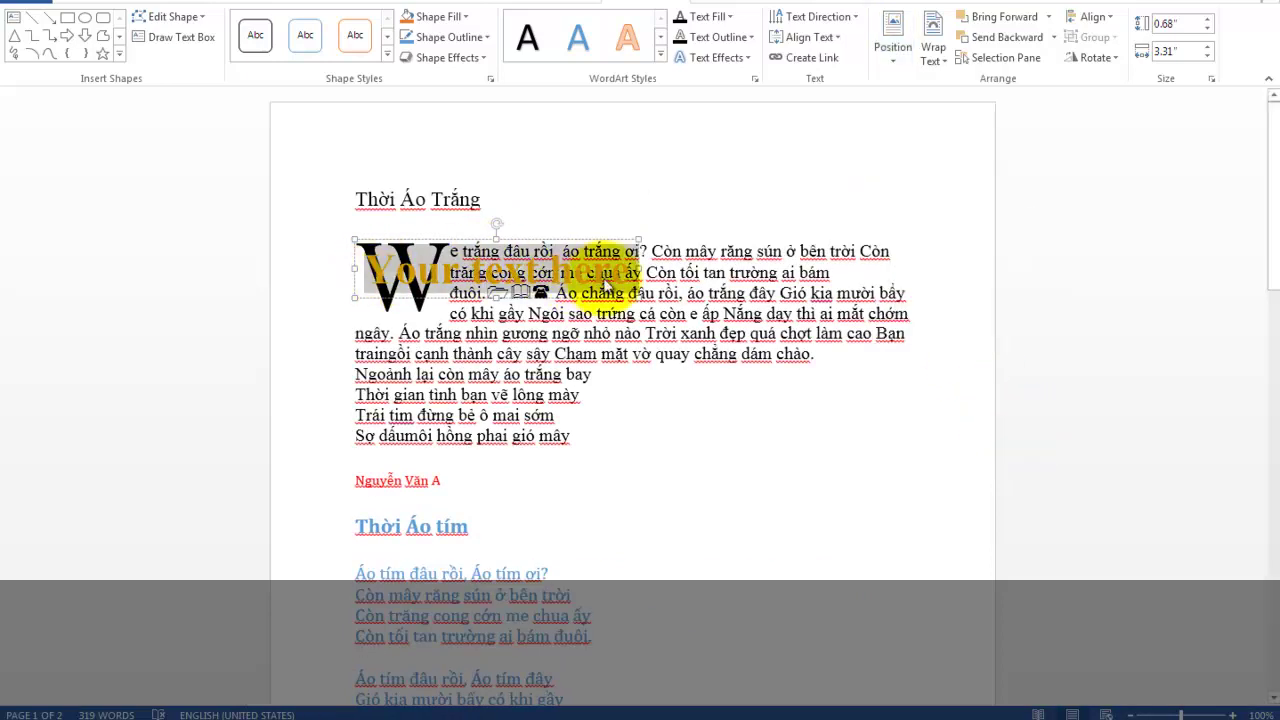
- Change the WordArt text to 'WORD 2003', browse Position options without applying, and reselect the box
{"action": "type", "text": "WO"}
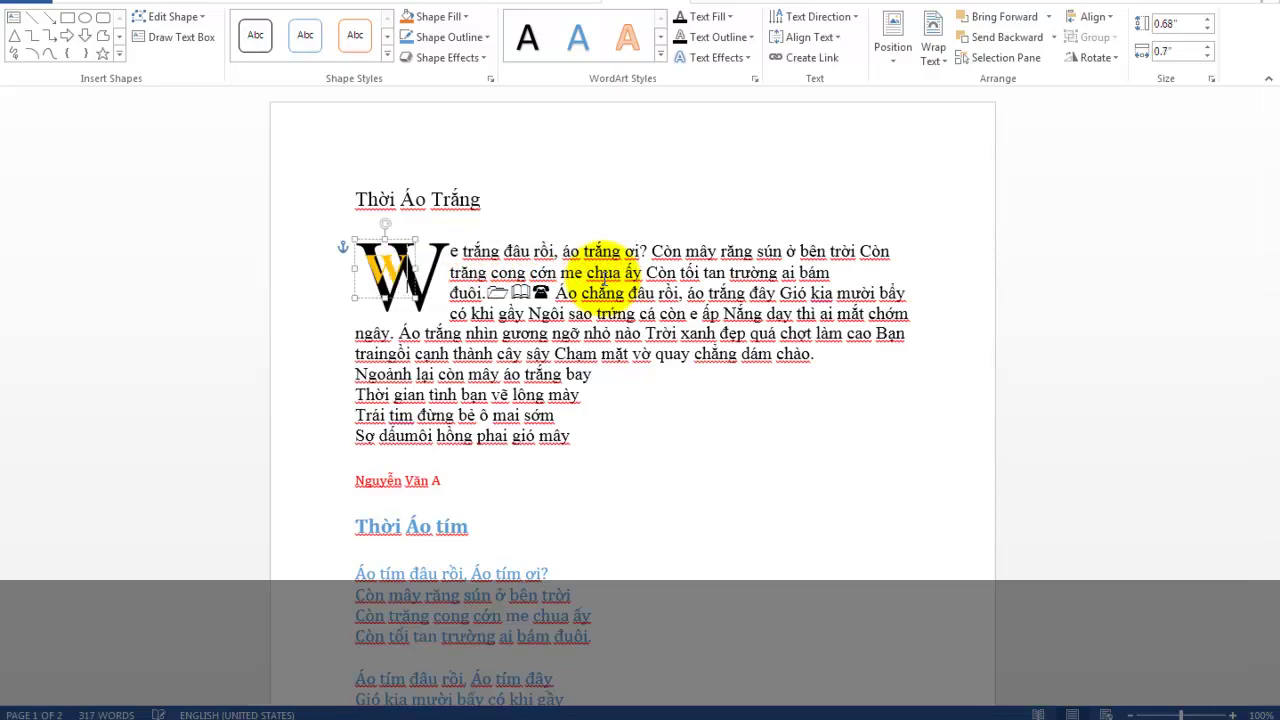
{"action": "type", "text": "RD"}
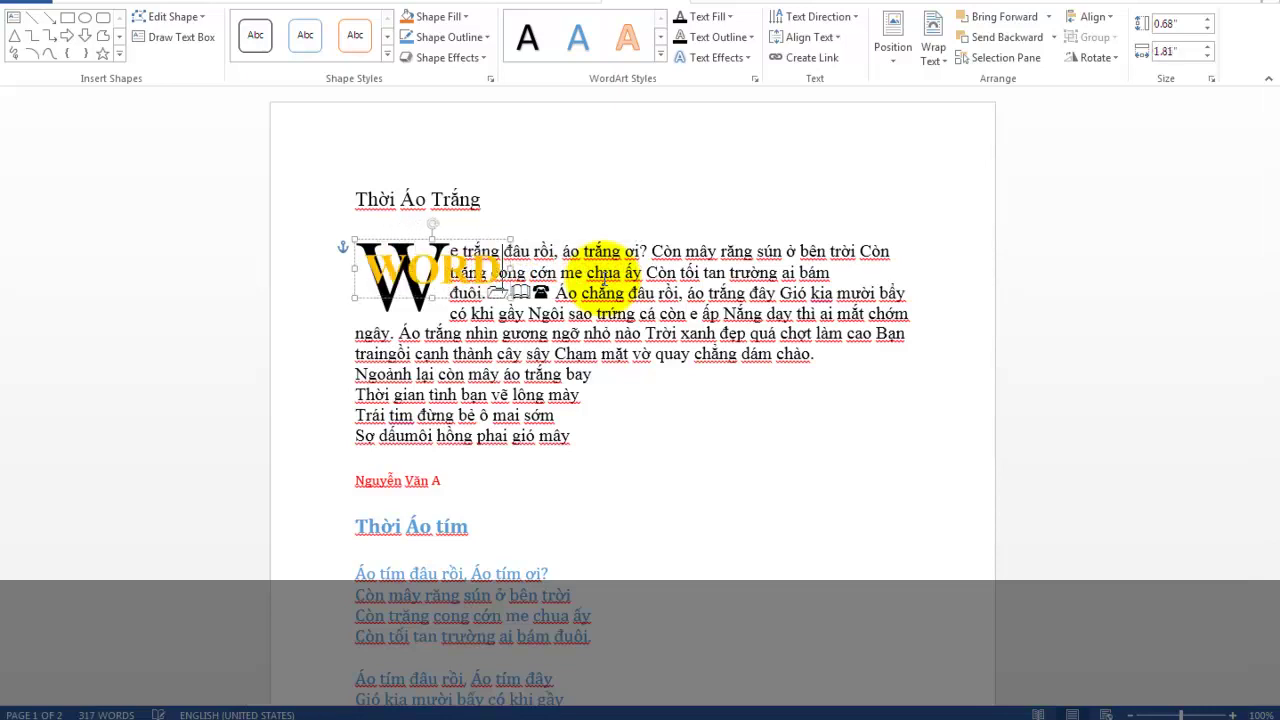
{"action": "type", "text": " 2003"}
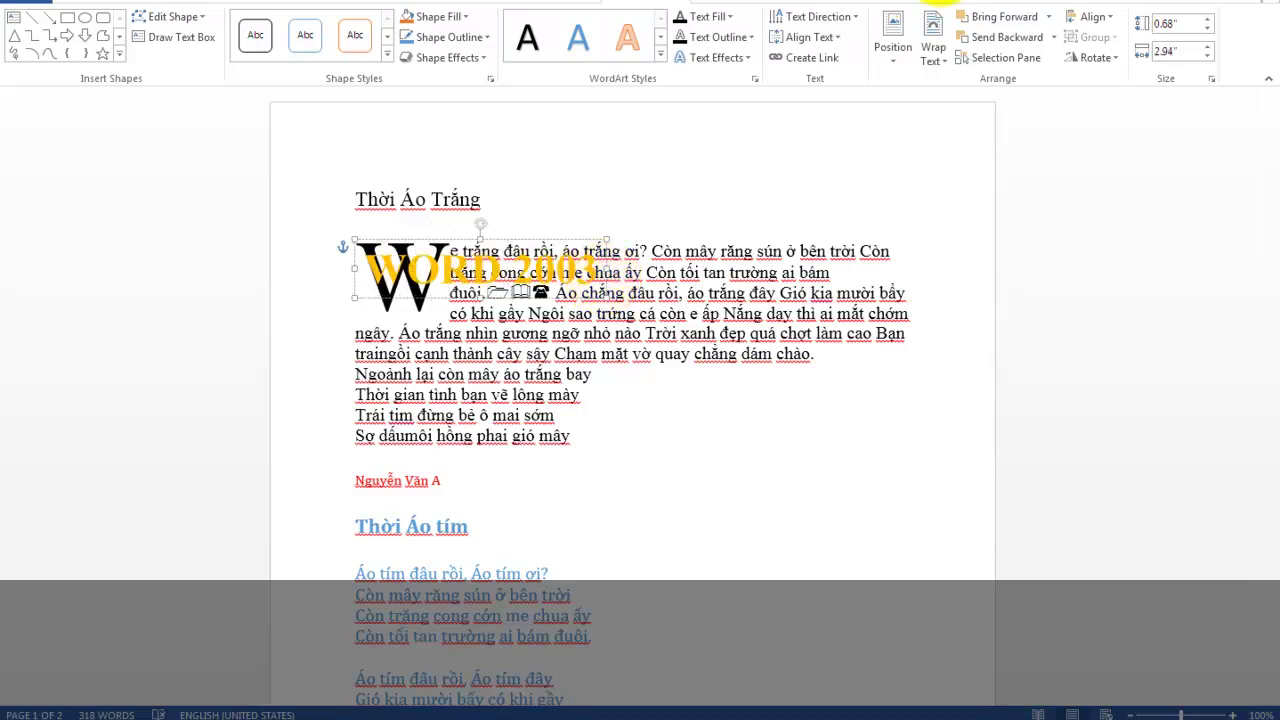
{"action": "left_click", "coordinate": [893, 45]}
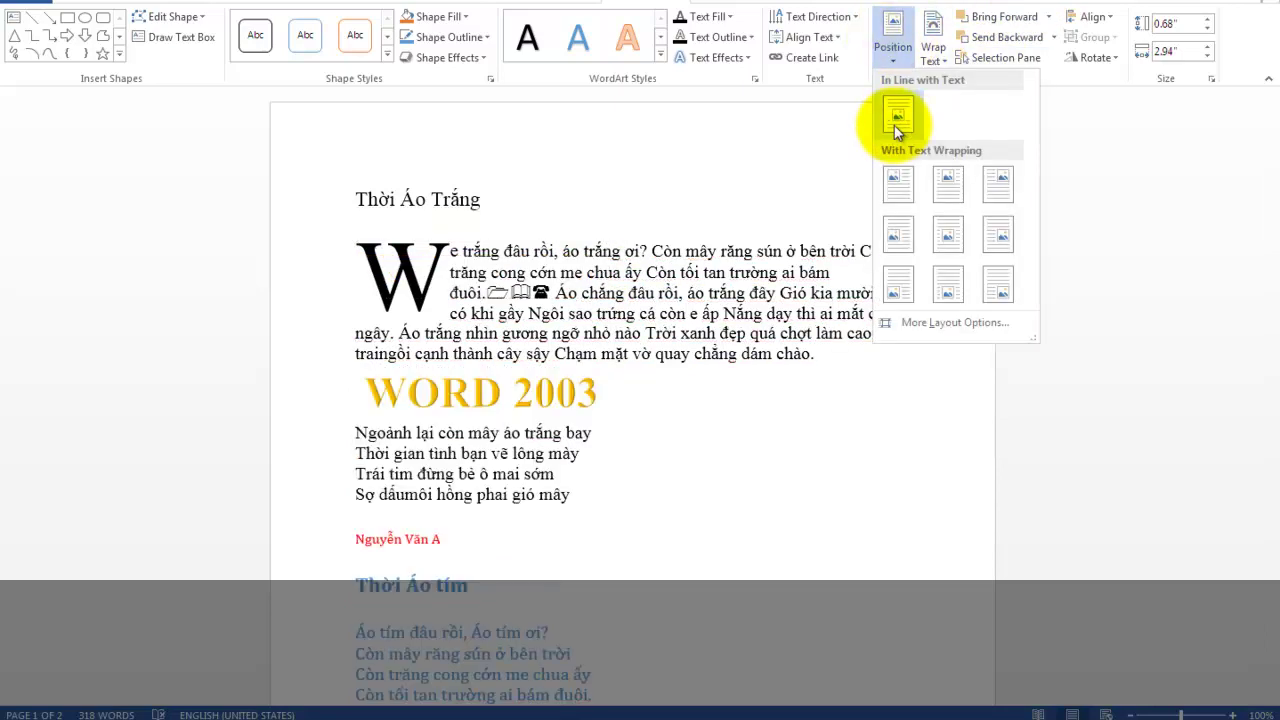
{"action": "left_click", "coordinate": [931, 35]}
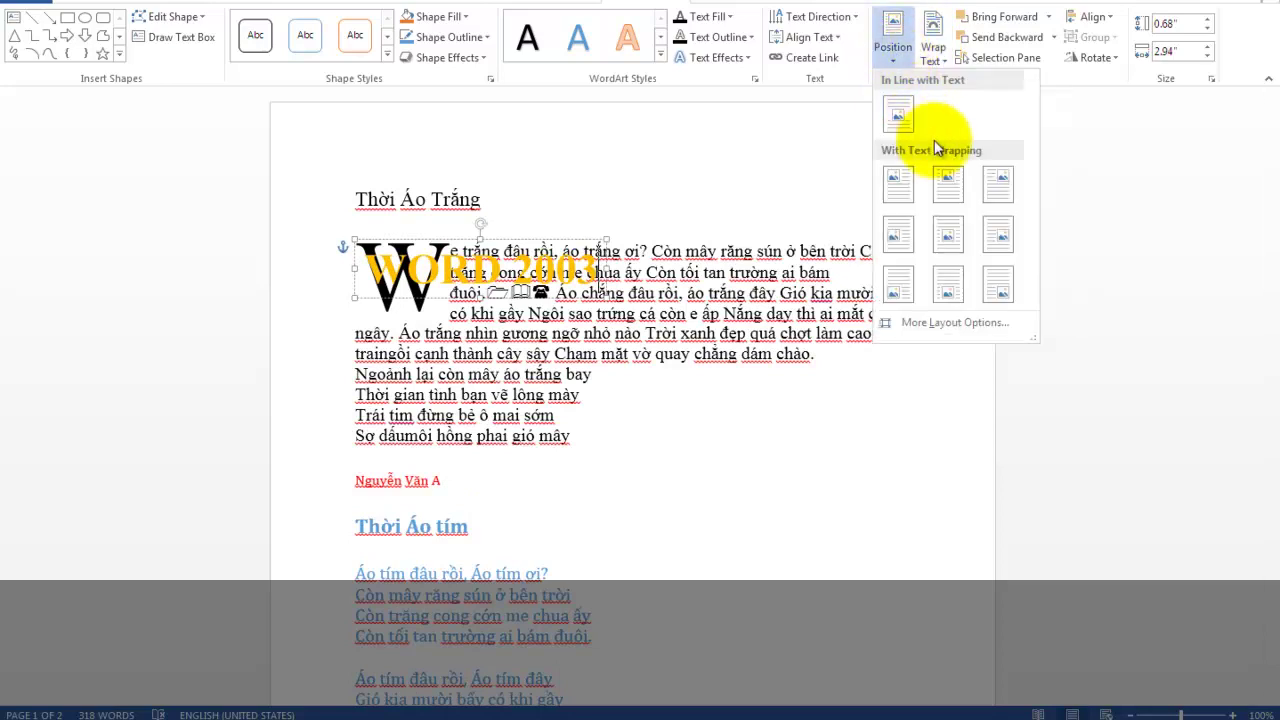
{"action": "key", "text": "Escape"}
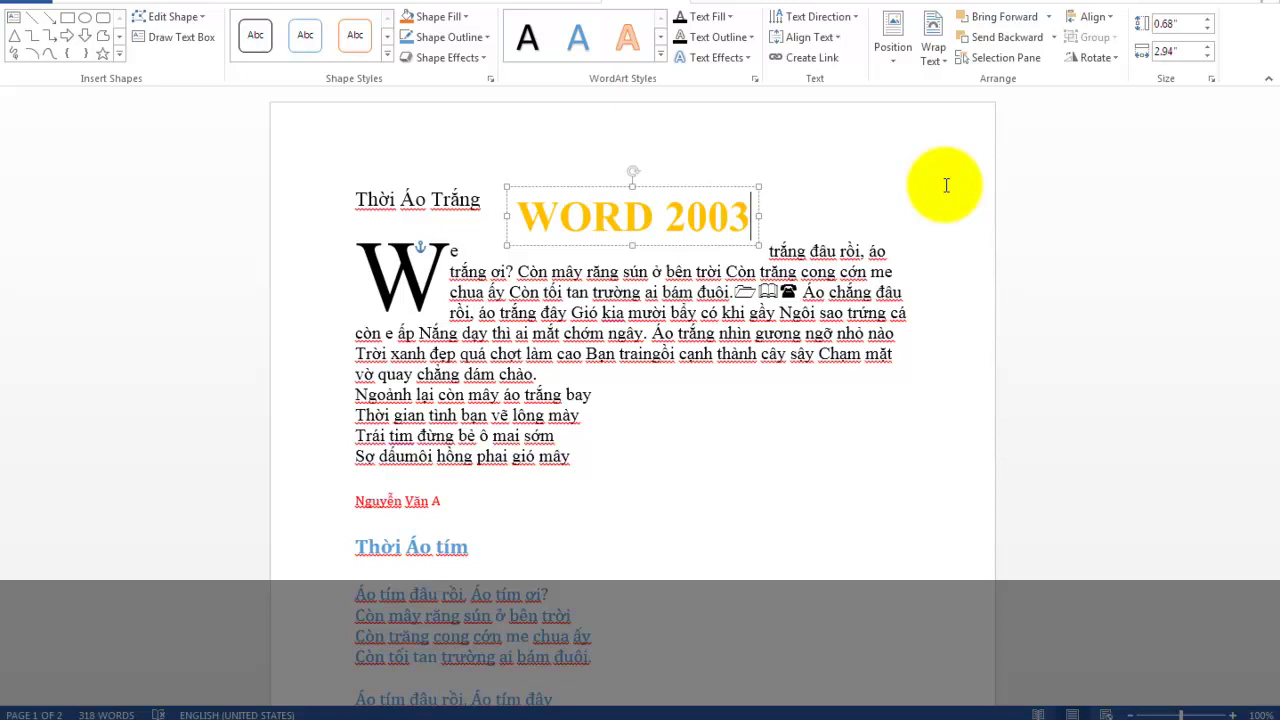
{"action": "left_click", "coordinate": [749, 210]}
{"action": "left_click", "coordinate": [678, 190]}
- Delete the WORD 2003 WordArt and put the cursor back in the first paragraph
{"action": "key", "text": "Delete"}
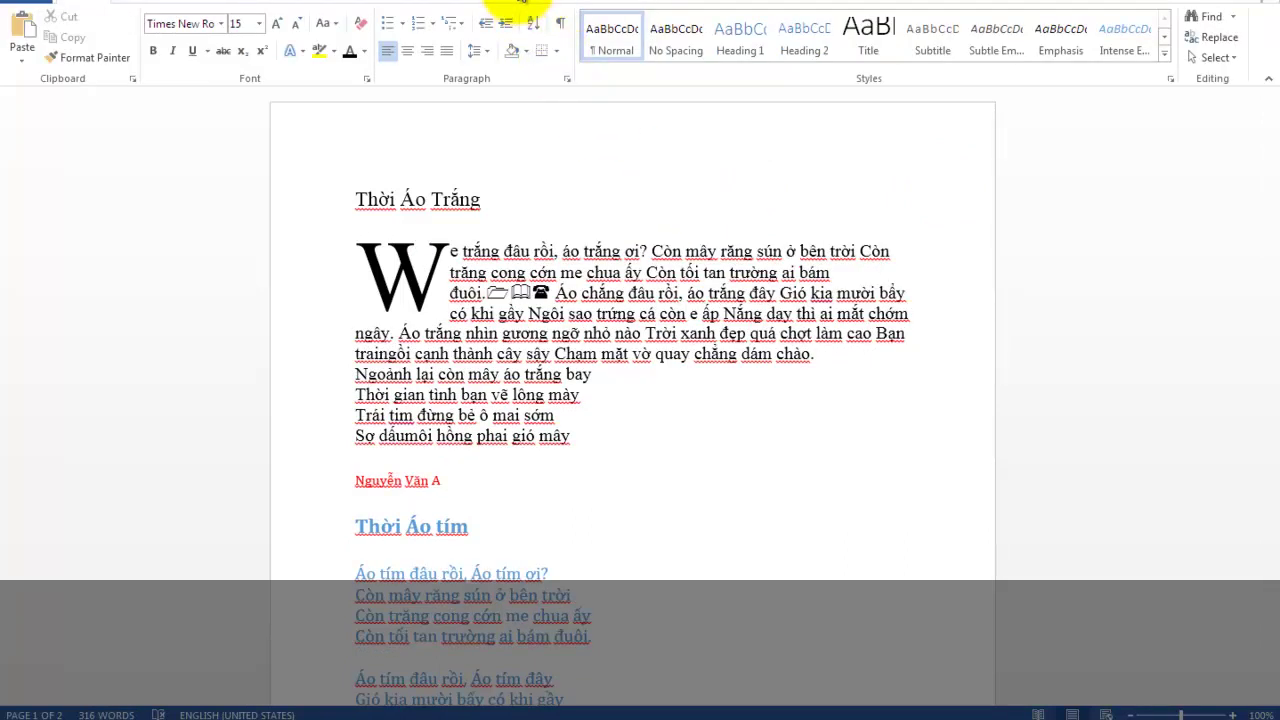
{"action": "left_click", "coordinate": [520, 3]}
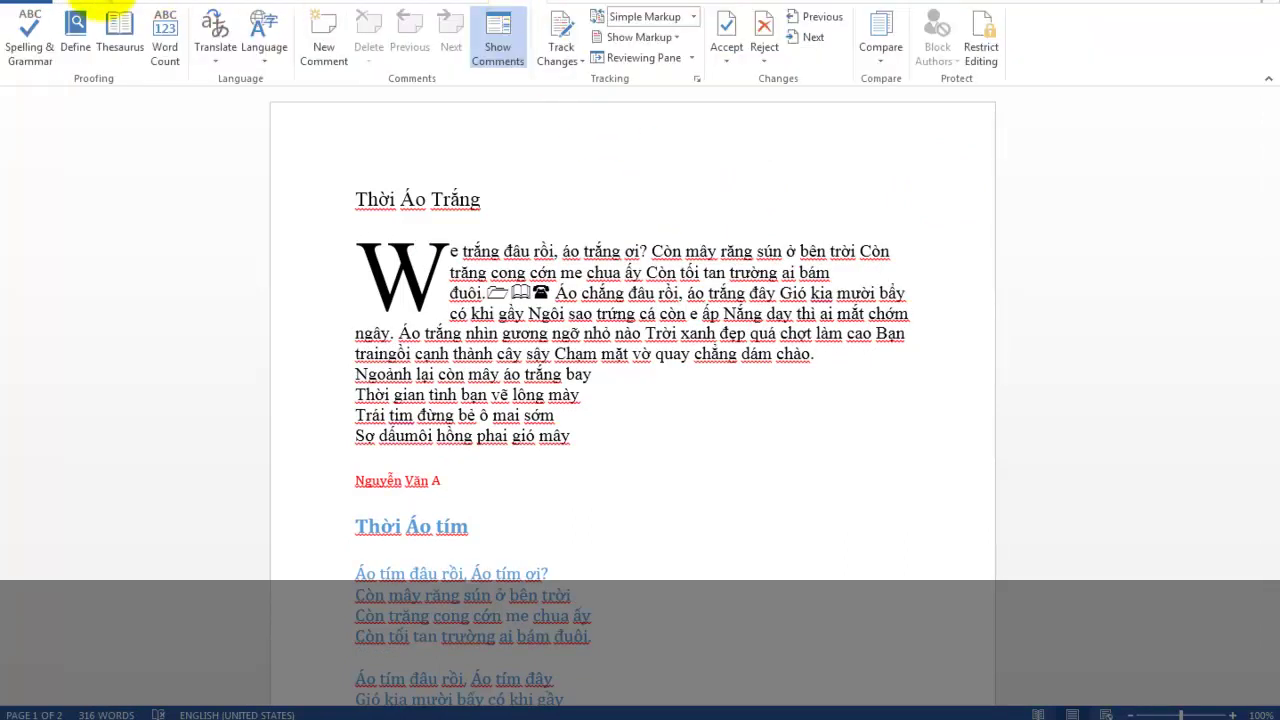
{"action": "left_click", "coordinate": [75, 3]}
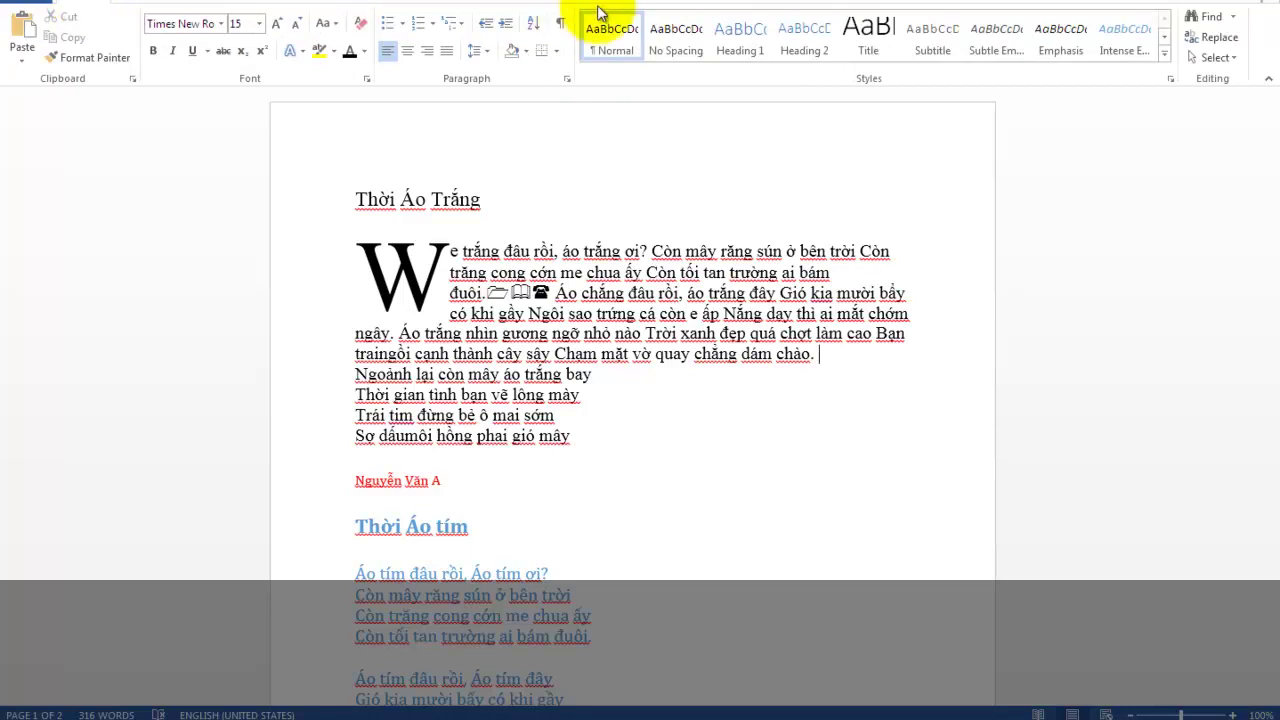
{"action": "left_click", "coordinate": [128, 3]}
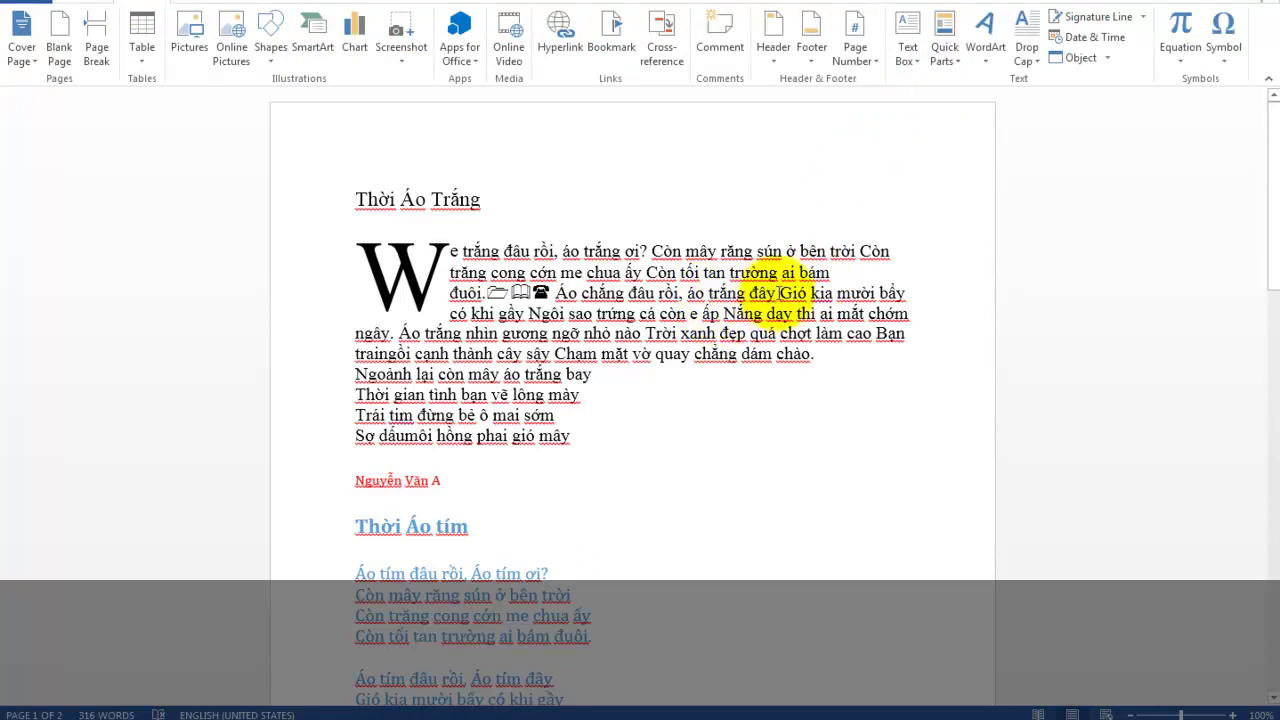
{"action": "left_click", "coordinate": [779, 293]}
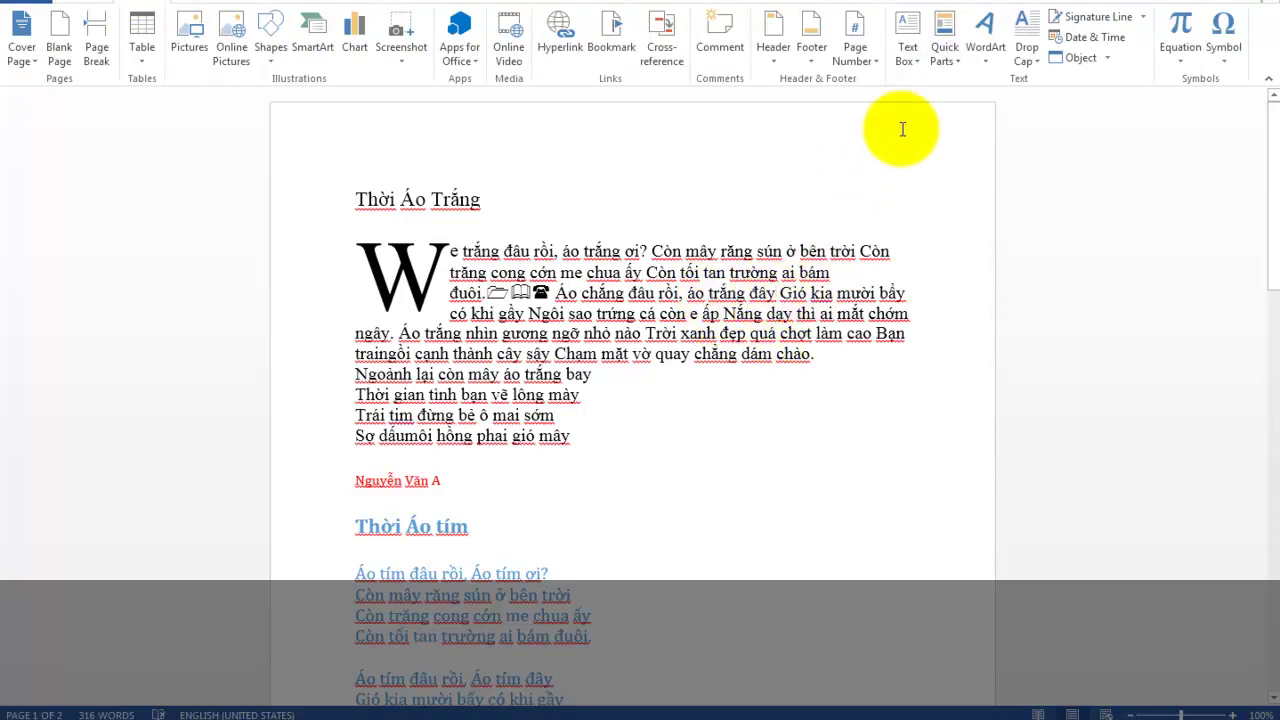
- Insert a Banded Quote text box and move it into the first paragraph
{"action": "left_click", "coordinate": [910, 50]}
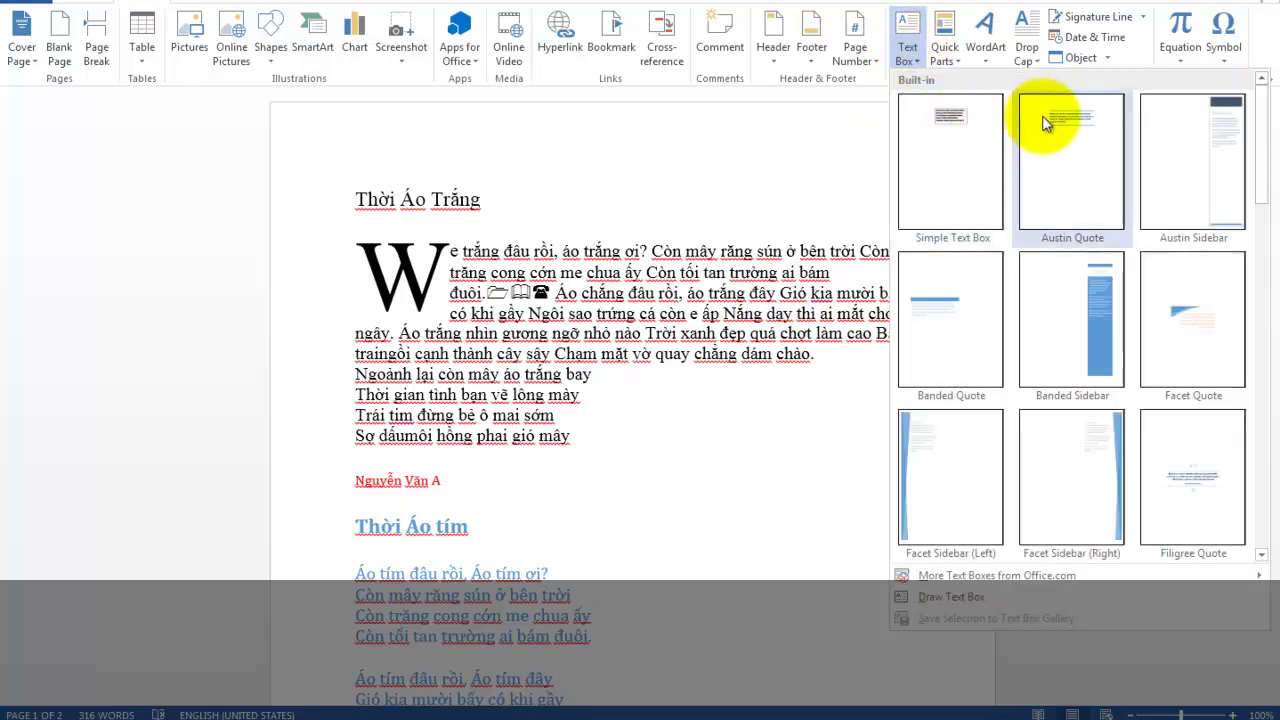
{"action": "left_click", "coordinate": [946, 310]}
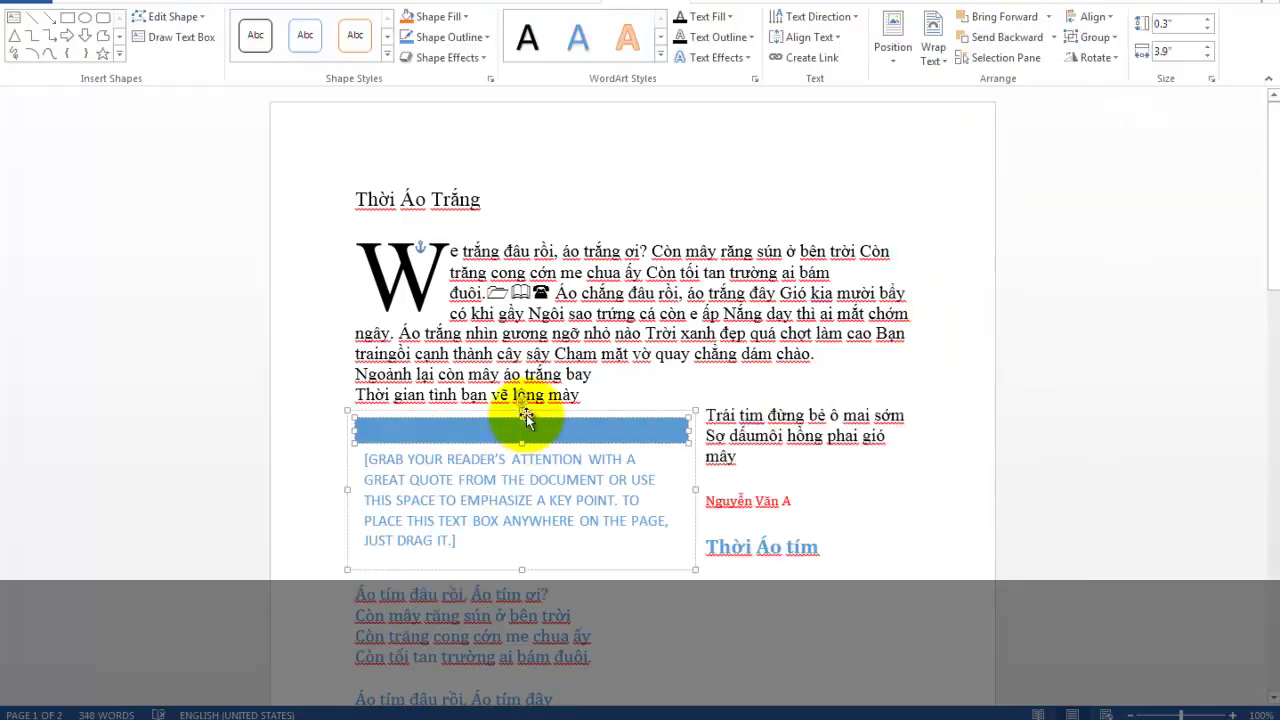
{"action": "mouse_move", "coordinate": [526, 415]}
{"action": "left_mouse_down"}
{"action": "mouse_move", "coordinate": [748, 240]}
{"action": "mouse_move", "coordinate": [585, 433]}
{"action": "mouse_move", "coordinate": [603, 350]}
{"action": "mouse_move", "coordinate": [683, 307]}
{"action": "left_mouse_up"}
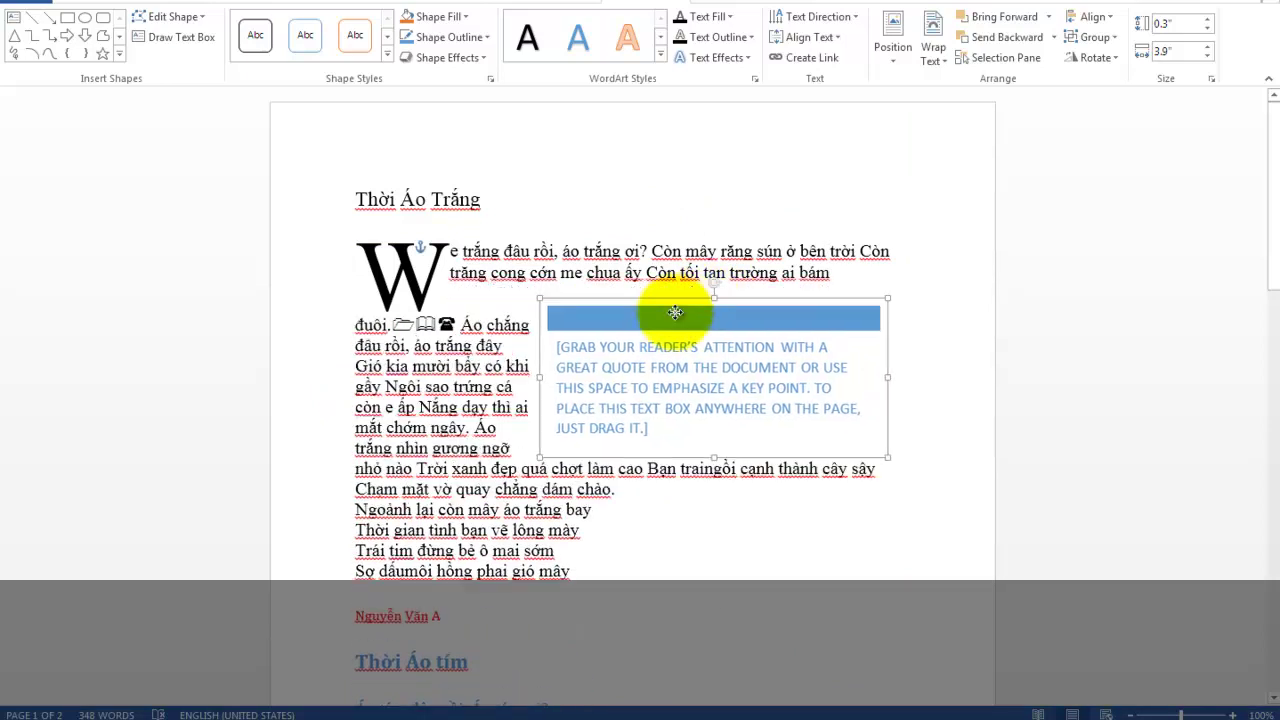
{"action": "left_click_drag", "start_coordinate": [683, 307], "coordinate": [647, 292]}
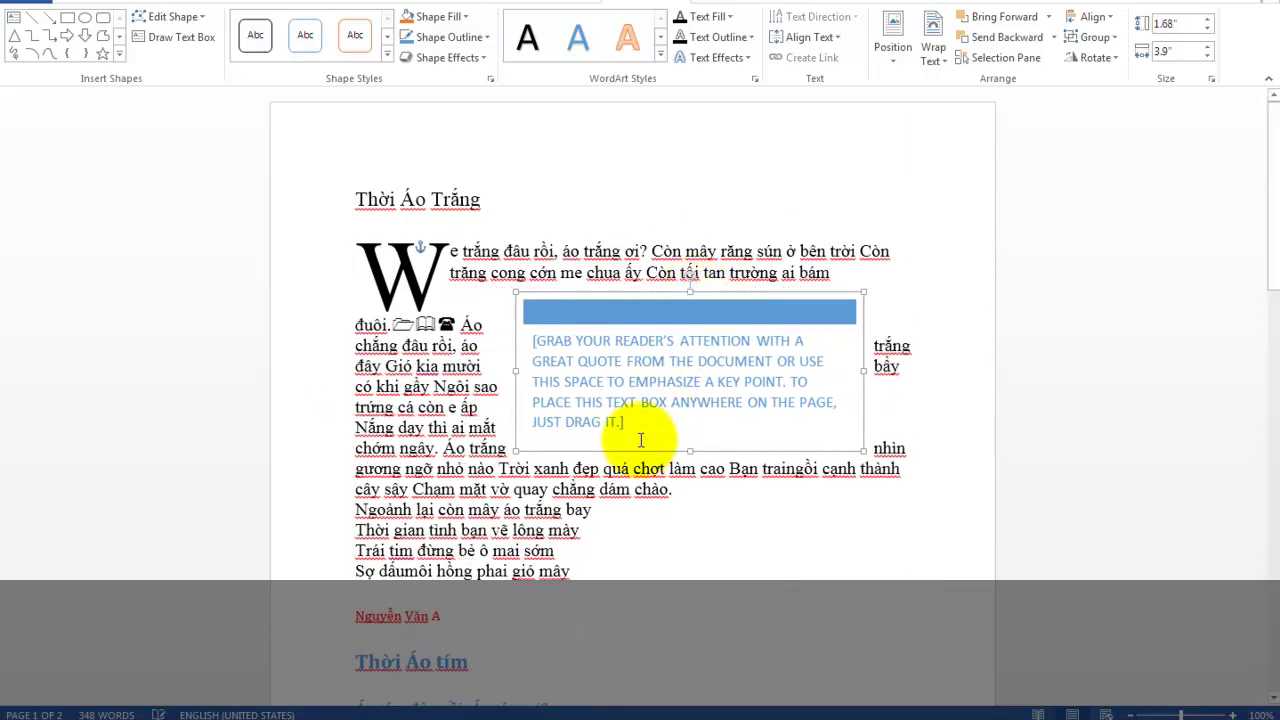
- Delete the quote text part and stretch the blue bar into a tall rectangle
{"action": "left_click", "coordinate": [610, 318]}
{"action": "left_click", "coordinate": [630, 428]}
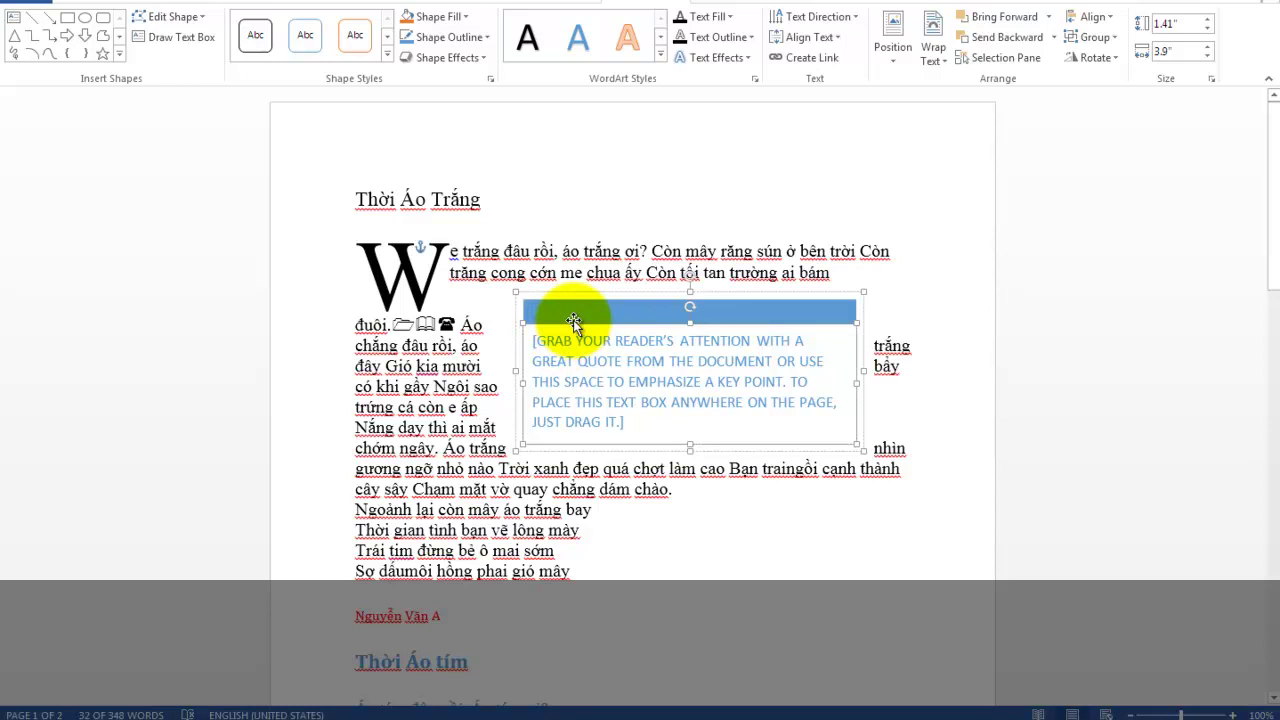
{"action": "key", "text": "Delete"}
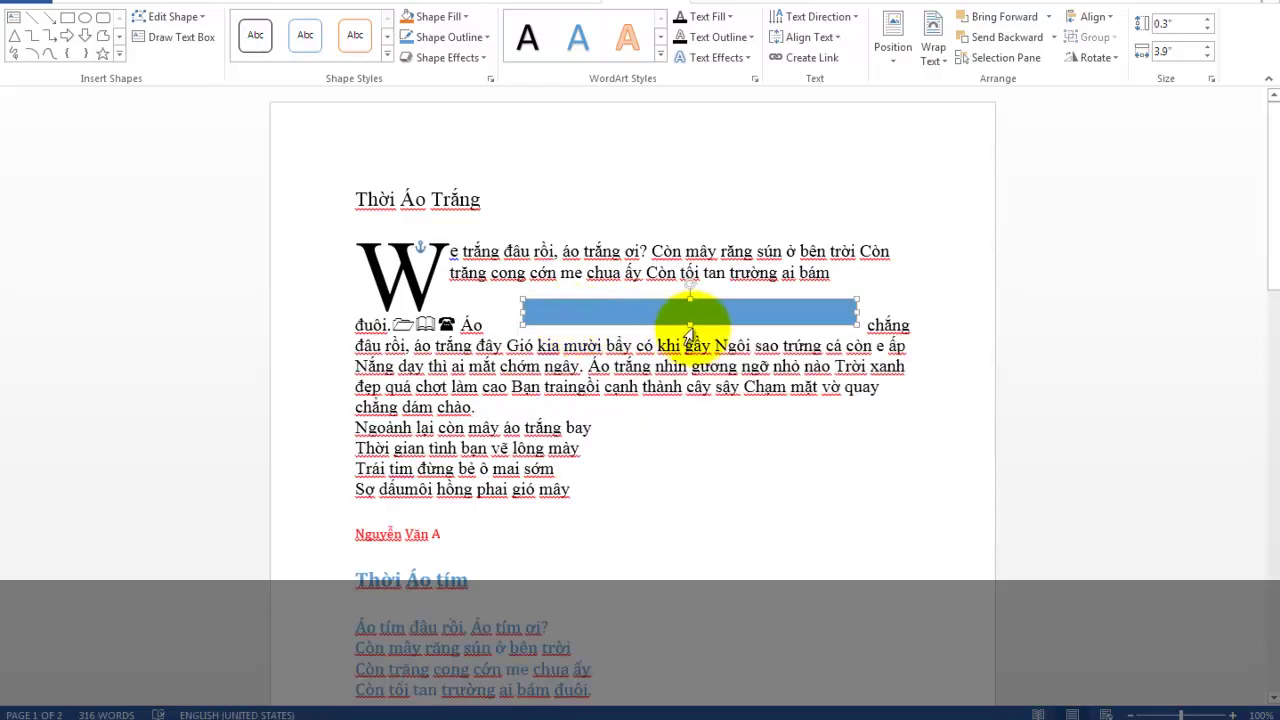
{"action": "left_click_drag", "start_coordinate": [690, 326], "coordinate": [691, 452]}
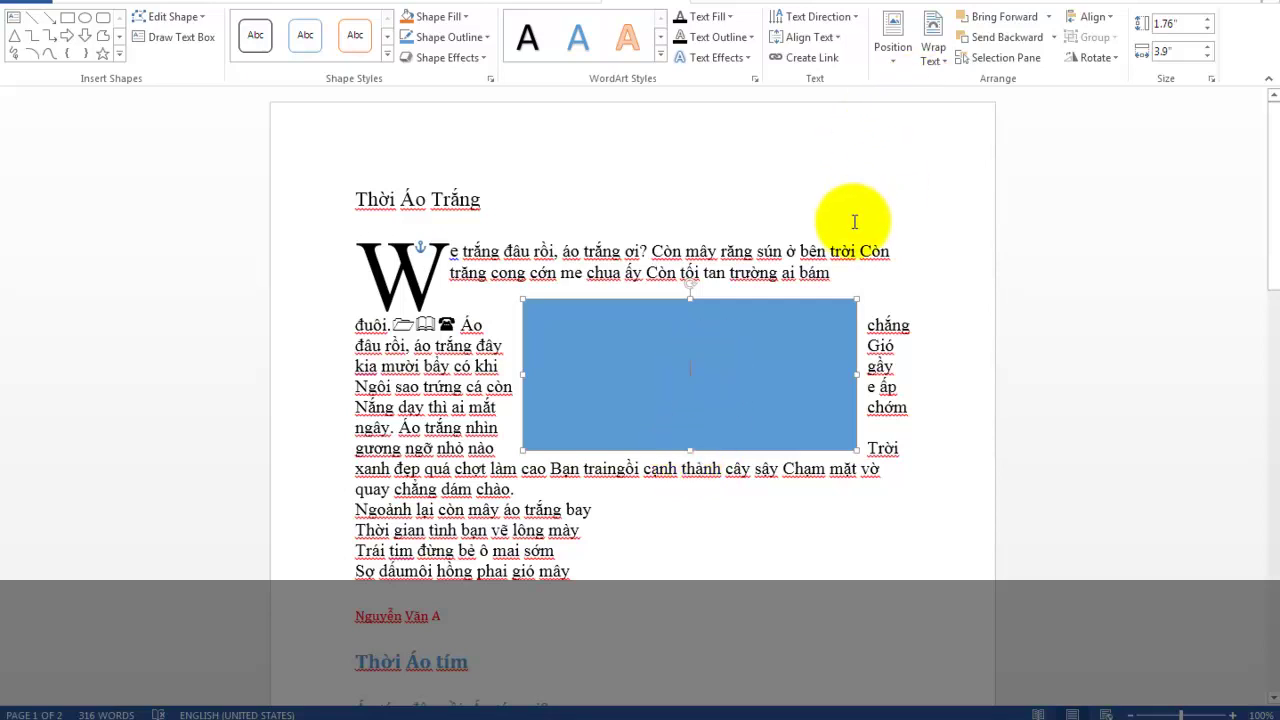
{"action": "left_click", "coordinate": [991, 334]}
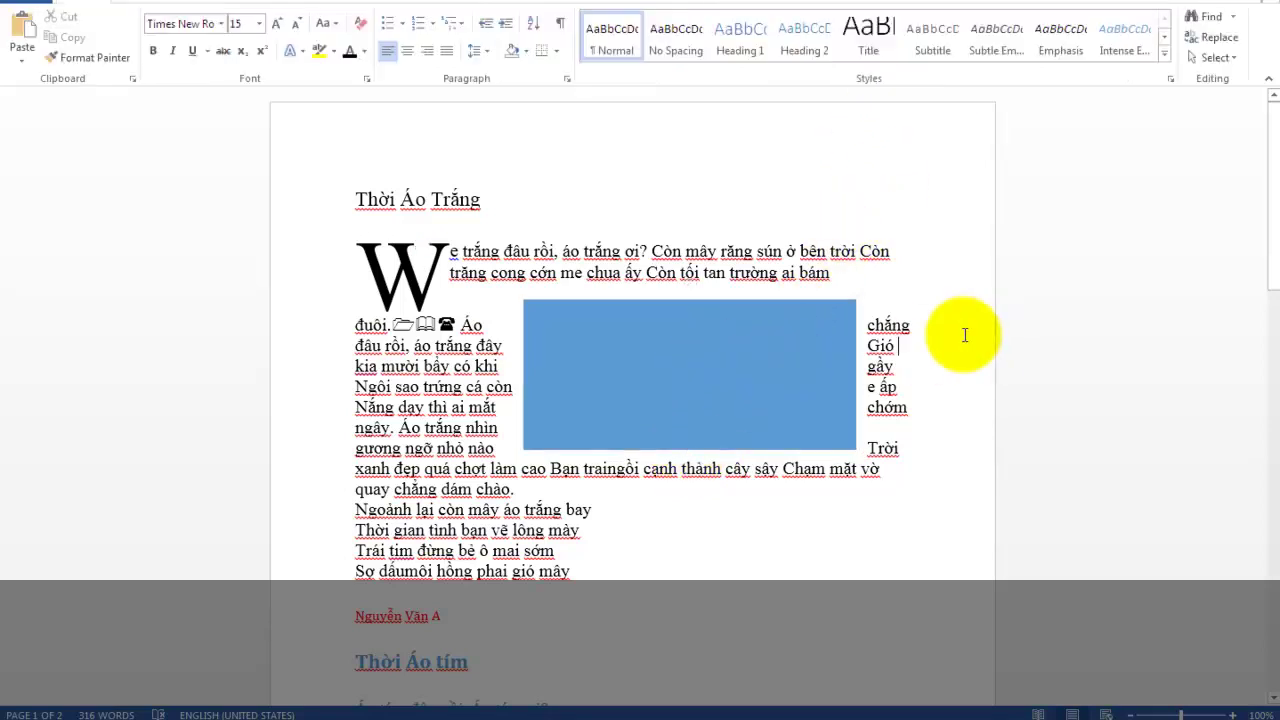
{"action": "left_click", "coordinate": [747, 338]}
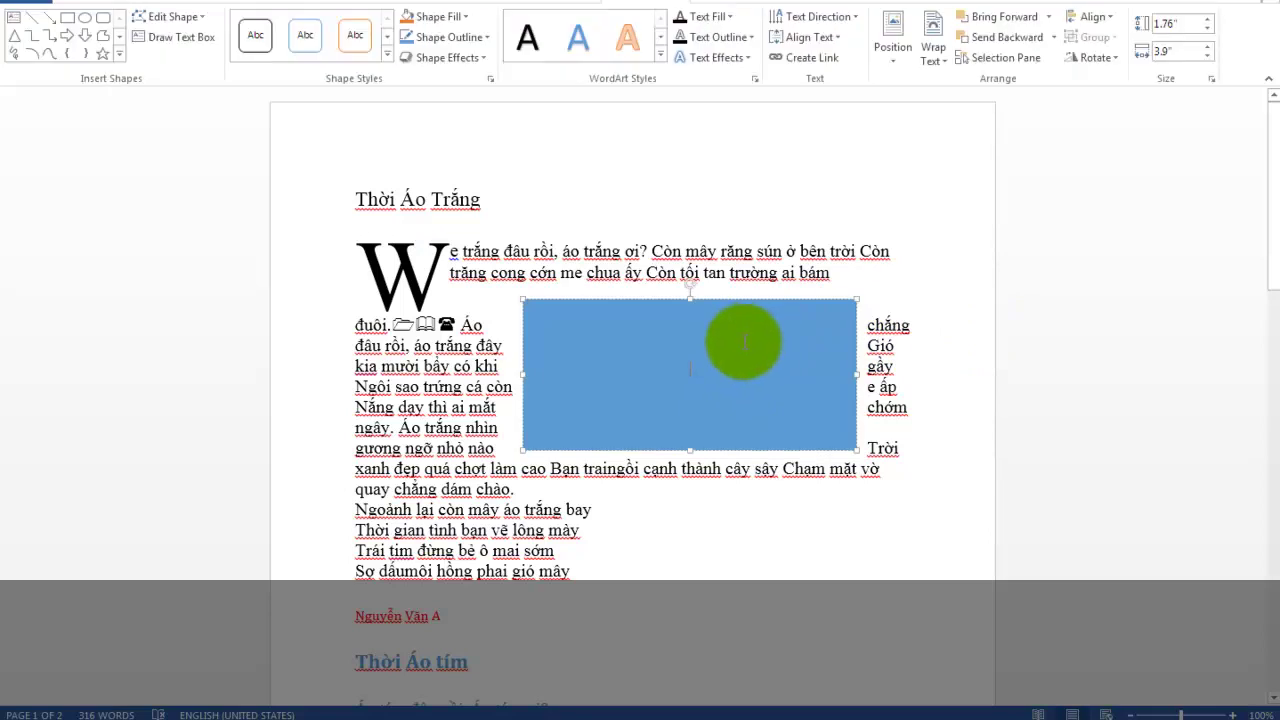
- Give the rectangle a white fill and set its Shape Outline to No Outline
{"action": "right_click", "coordinate": [762, 300]}
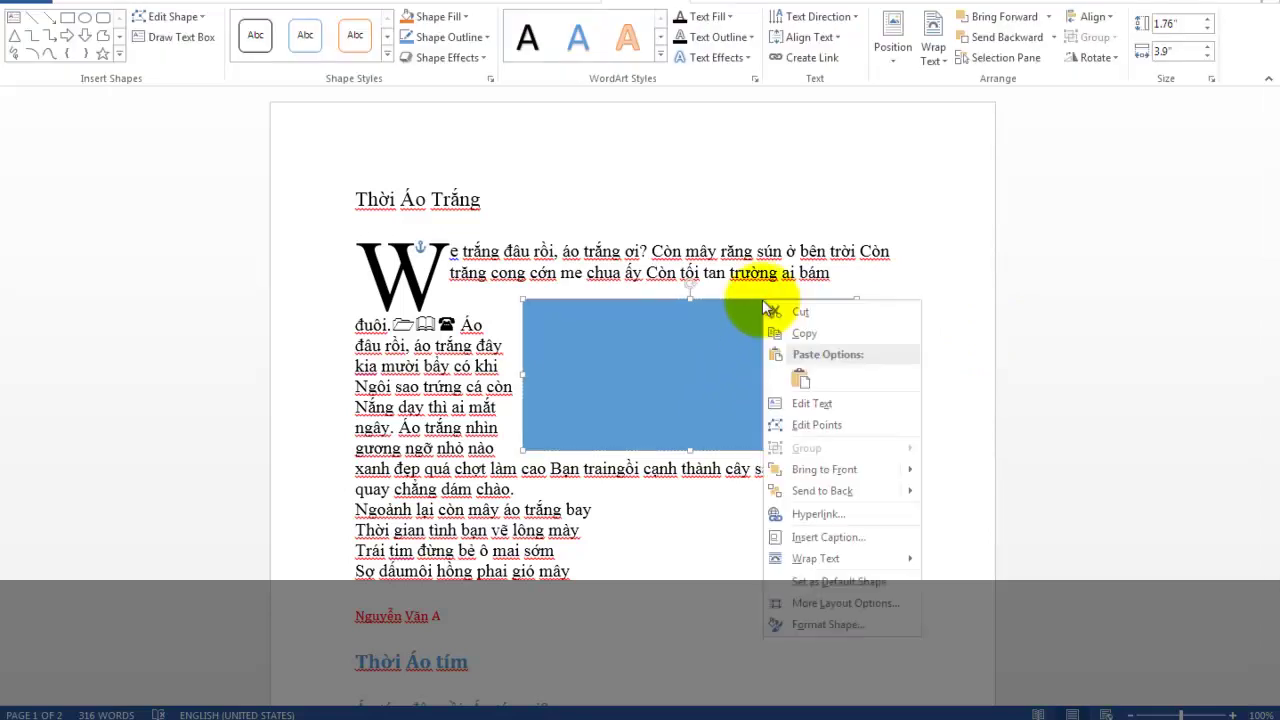
{"action": "left_click", "coordinate": [825, 258]}
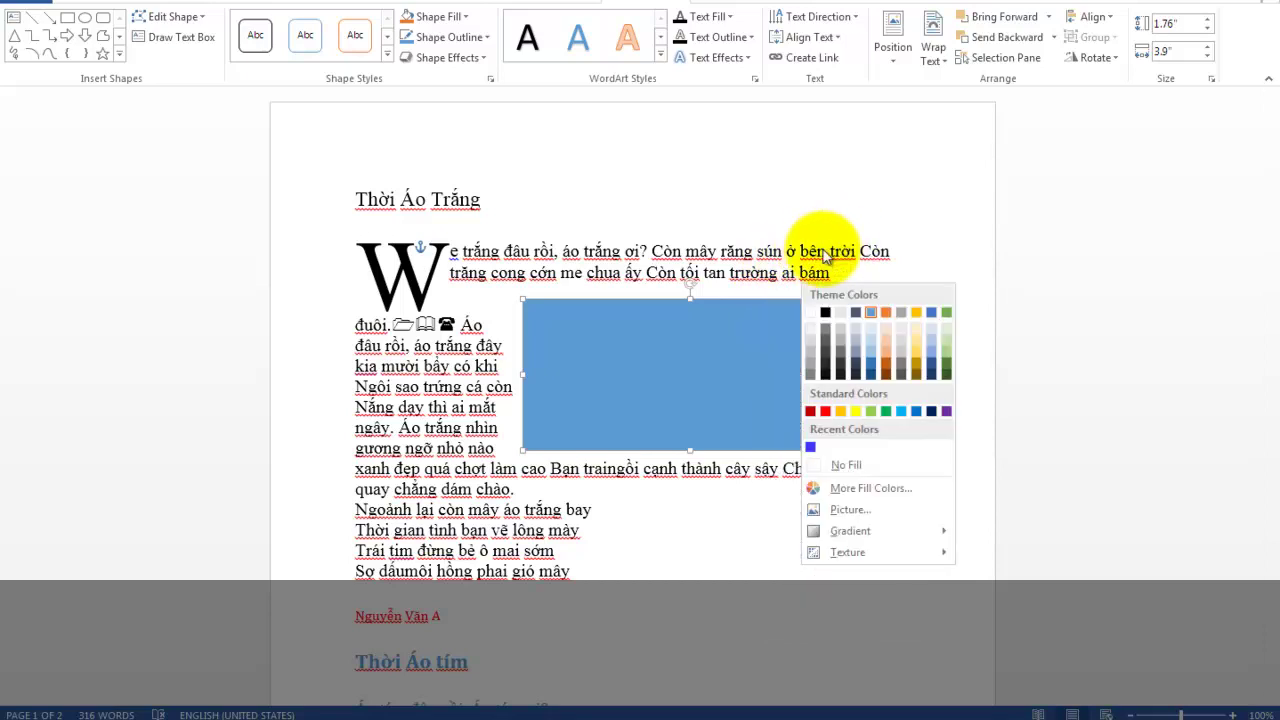
{"action": "left_click", "coordinate": [813, 314]}
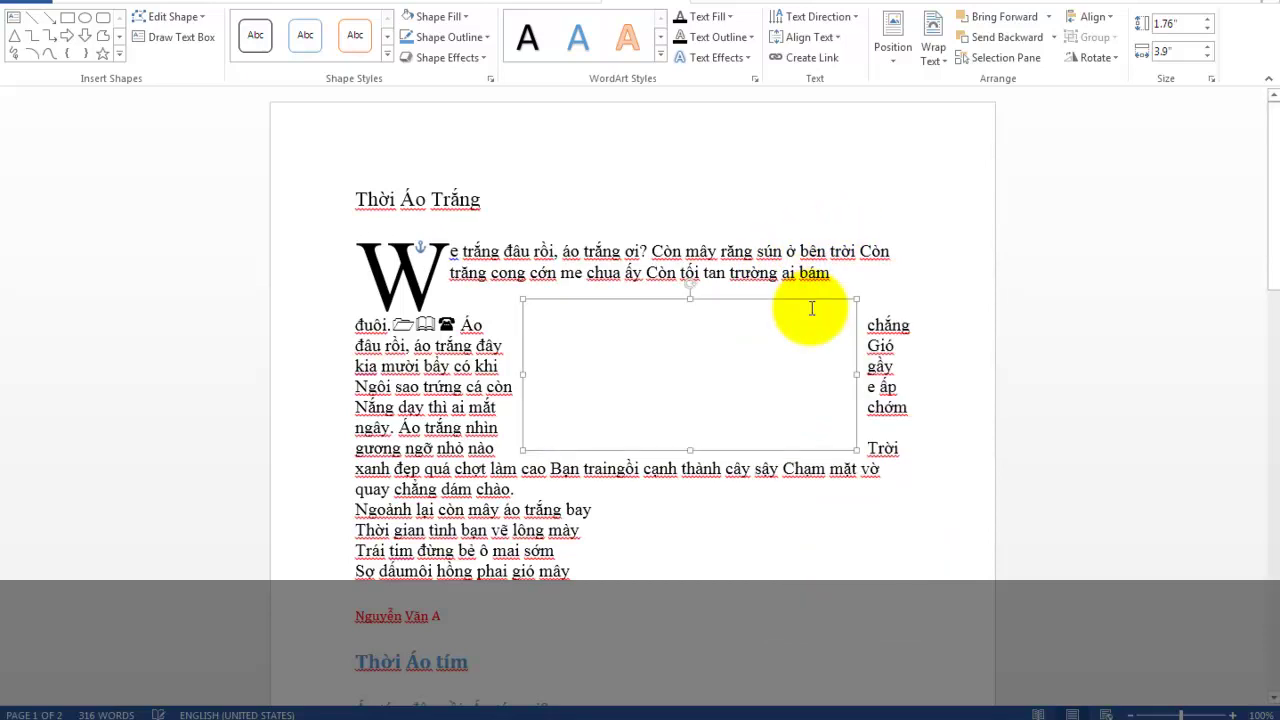
{"action": "left_click", "coordinate": [1050, 295]}
{"action": "left_click", "coordinate": [751, 371]}
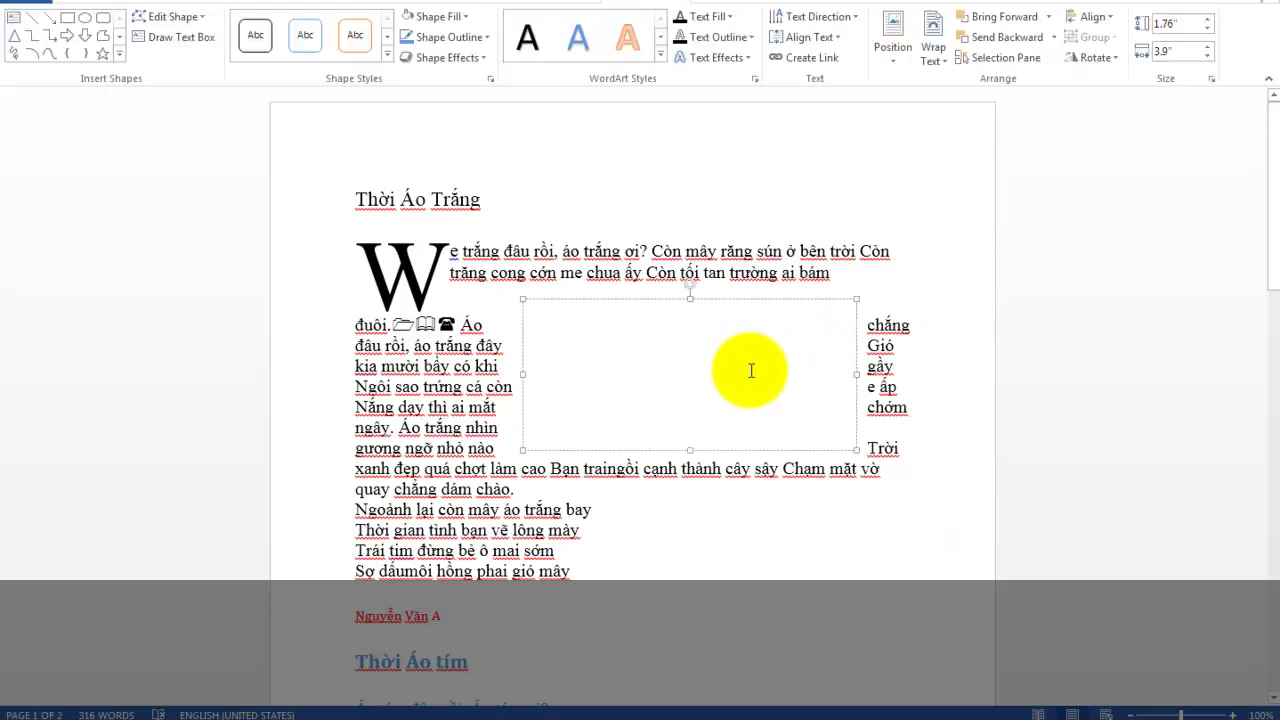
{"action": "left_click", "coordinate": [1022, 312]}
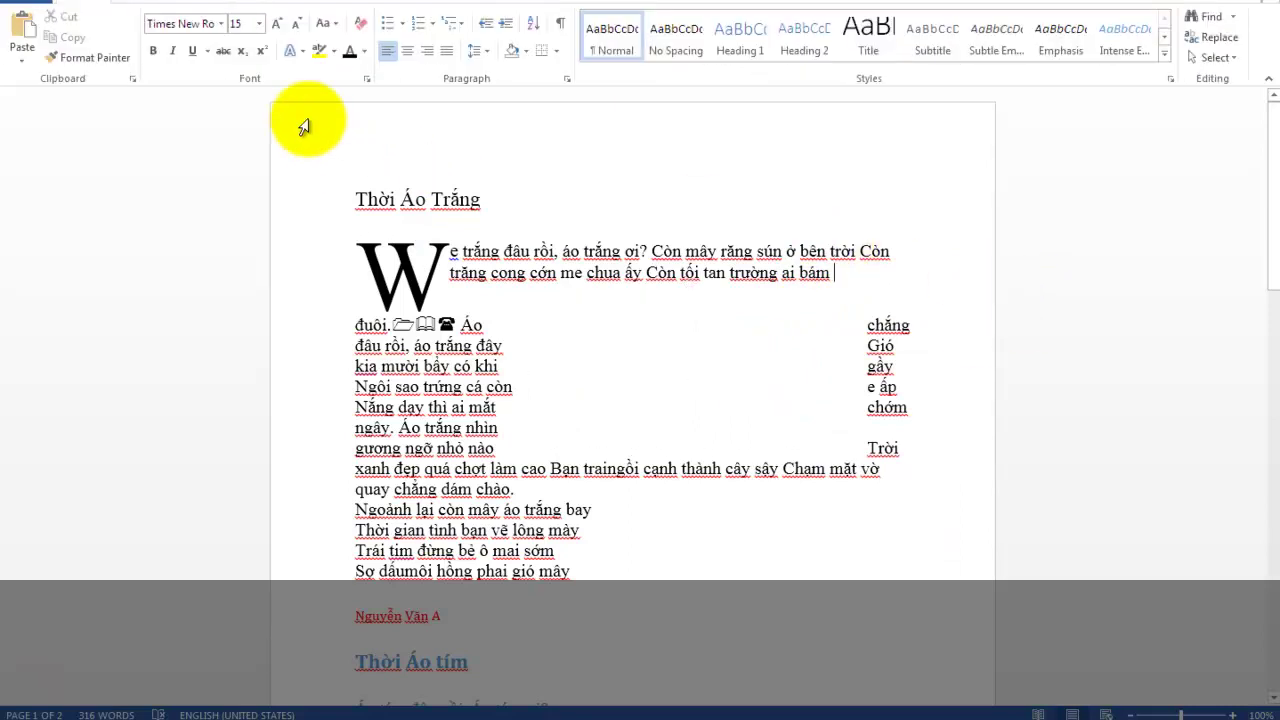
- Insert an orange-style WordArt mid-poem and replace its placeholder text with 'WORD 2003'
{"action": "left_click", "coordinate": [160, 4]}
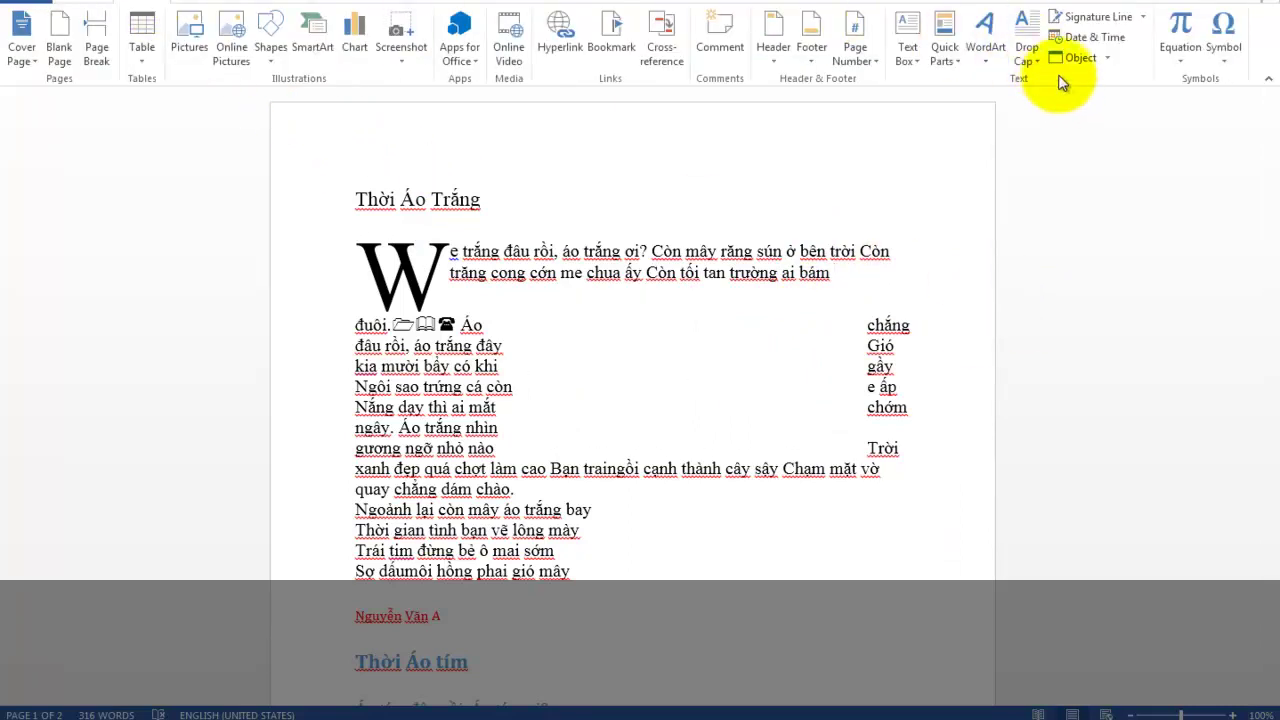
{"action": "left_click", "coordinate": [988, 40]}
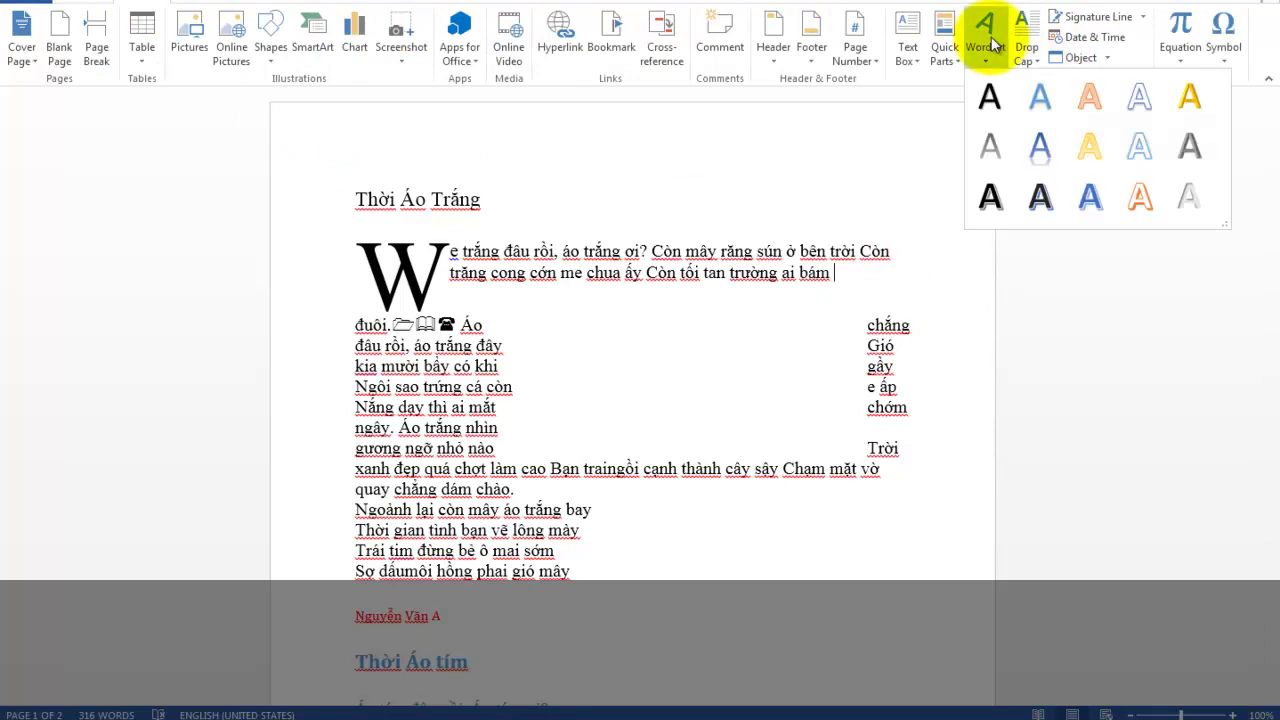
{"action": "left_click", "coordinate": [1087, 99]}
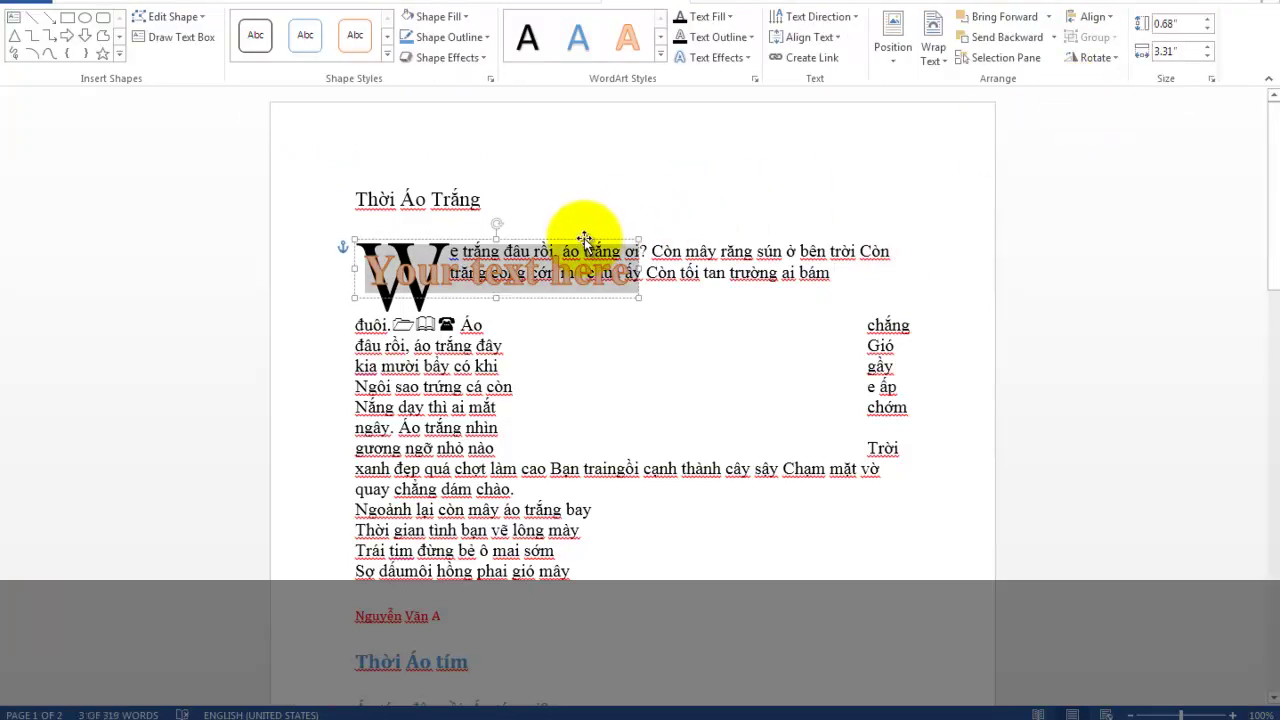
{"action": "left_click_drag", "start_coordinate": [585, 240], "coordinate": [788, 353]}
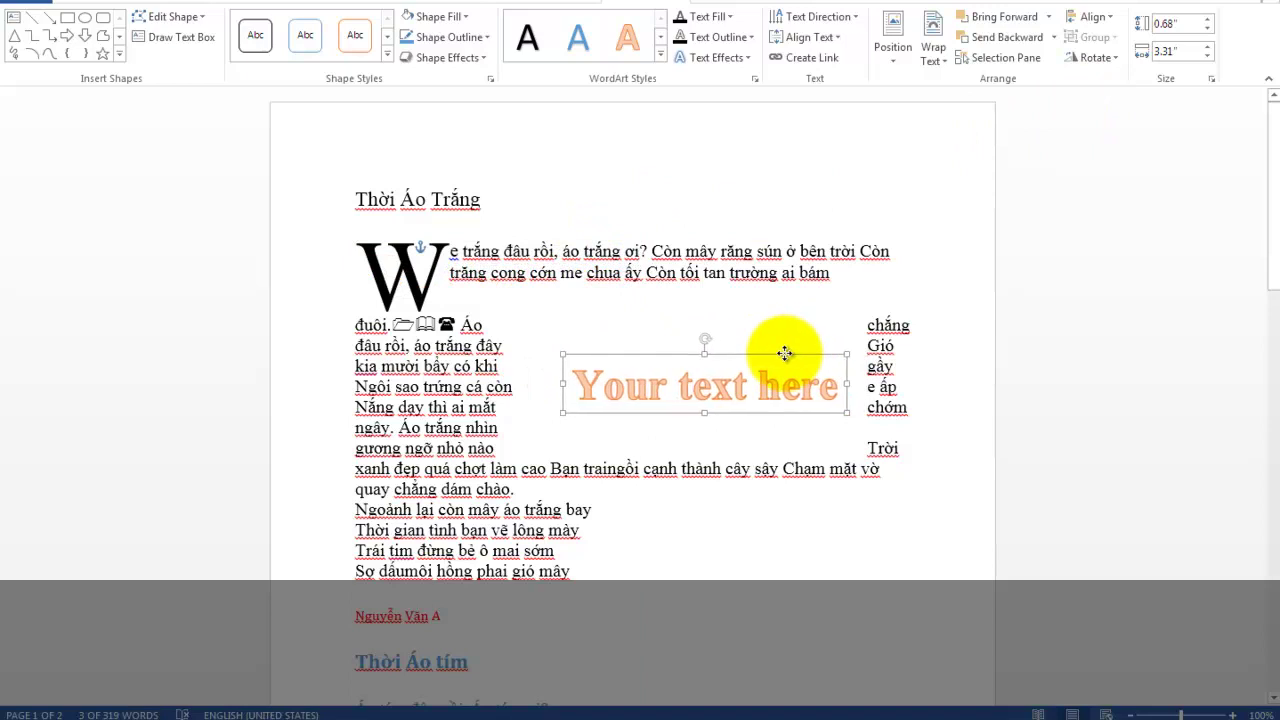
{"action": "left_click_drag", "start_coordinate": [557, 386], "coordinate": [785, 385]}
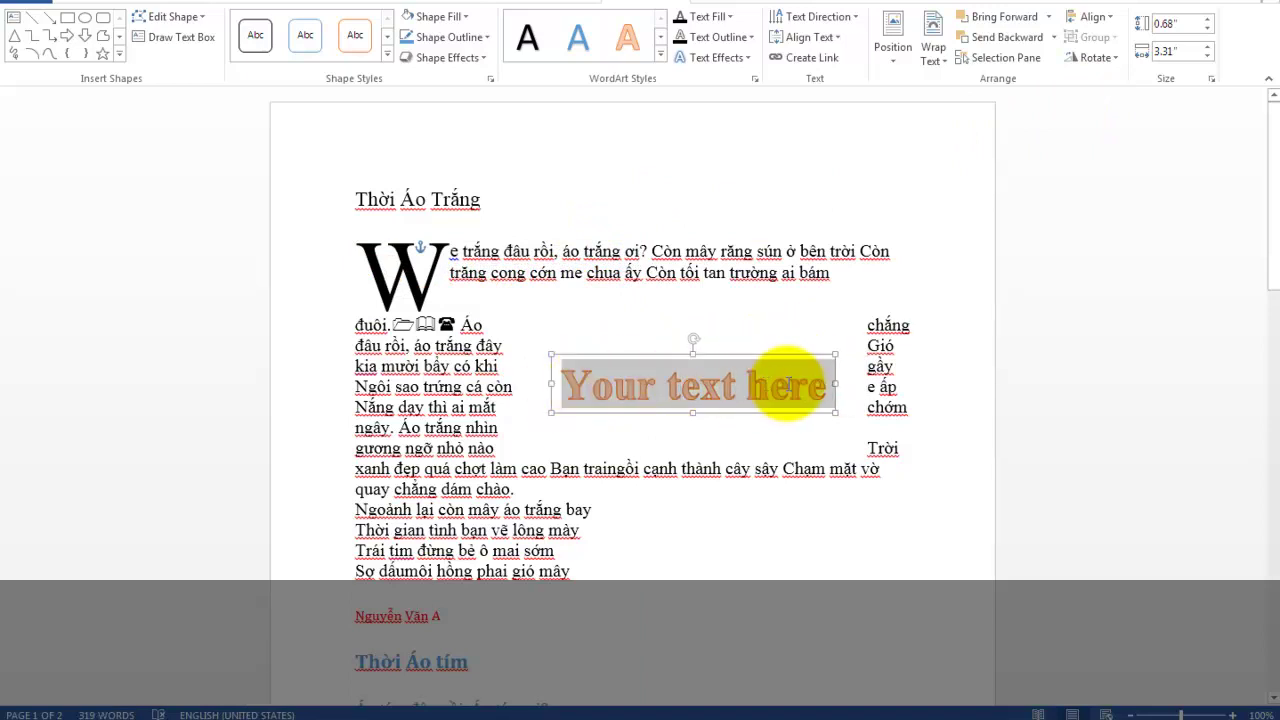
{"action": "type", "text": "W"}
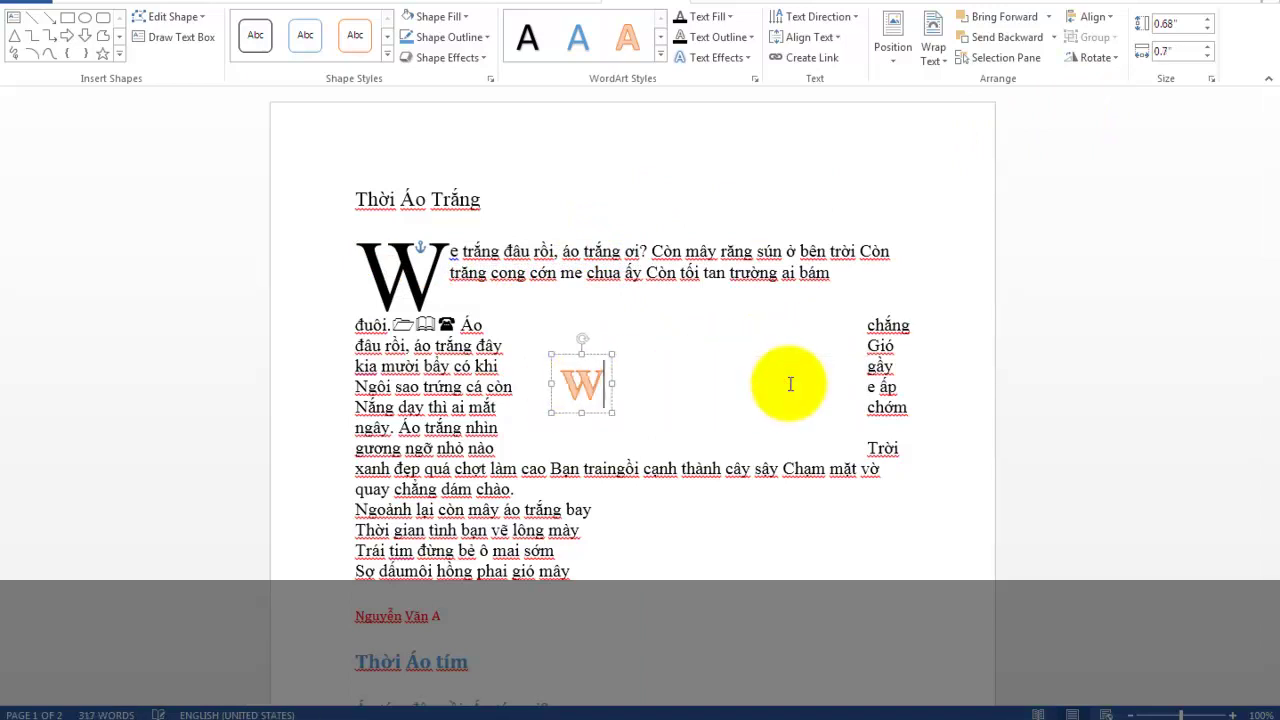
{"action": "type", "text": "ORD 2003"}
{"action": "left_click", "coordinate": [995, 340]}
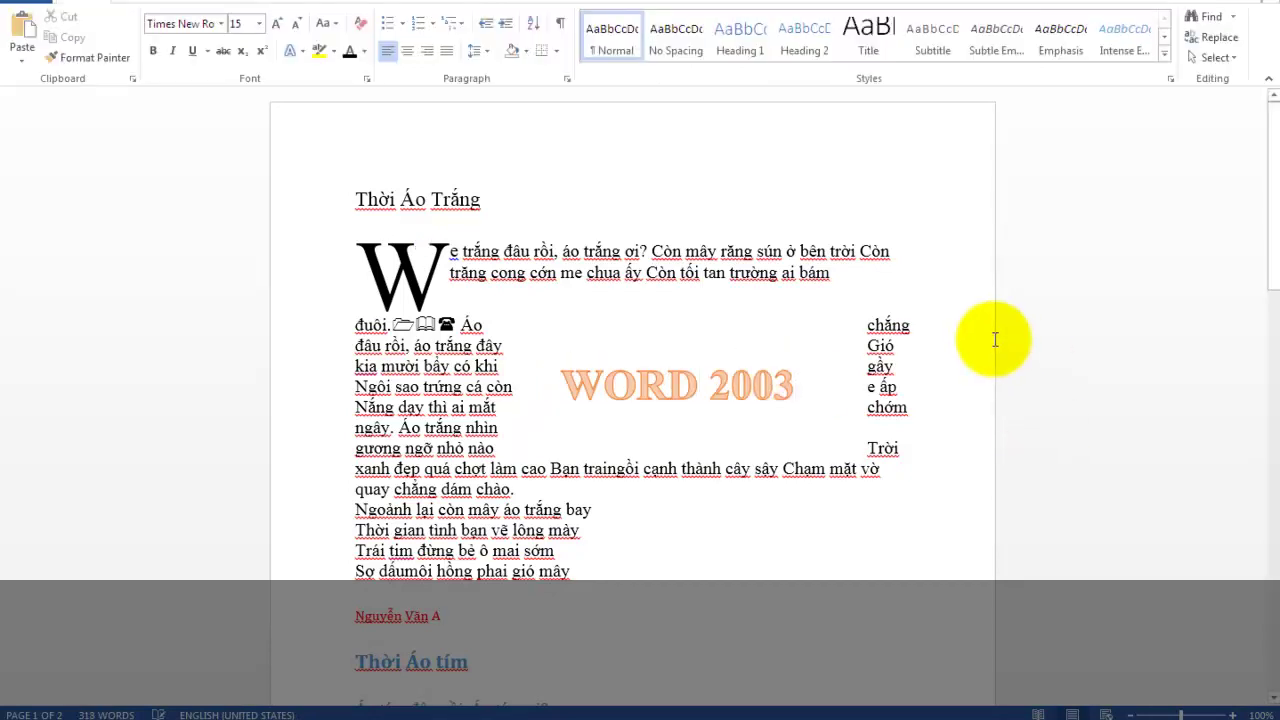
{"action": "left_click", "coordinate": [721, 345]}
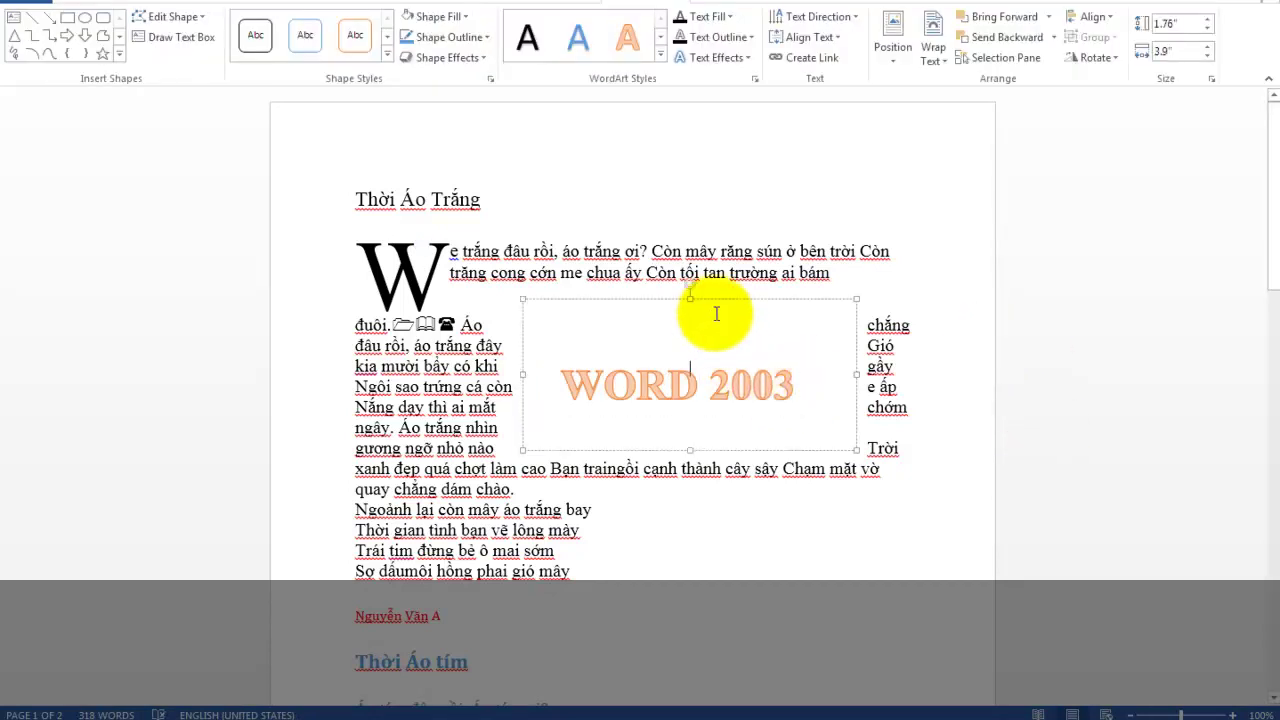
- Drag the WORD 2003 WordArt upward so the paragraph wraps around both its sides
{"action": "mouse_move", "coordinate": [713, 299]}
{"action": "left_mouse_down"}
{"action": "mouse_move", "coordinate": [599, 273]}
{"action": "mouse_move", "coordinate": [800, 272]}
{"action": "mouse_move", "coordinate": [703, 360]}
{"action": "mouse_move", "coordinate": [716, 380]}
{"action": "left_mouse_up"}
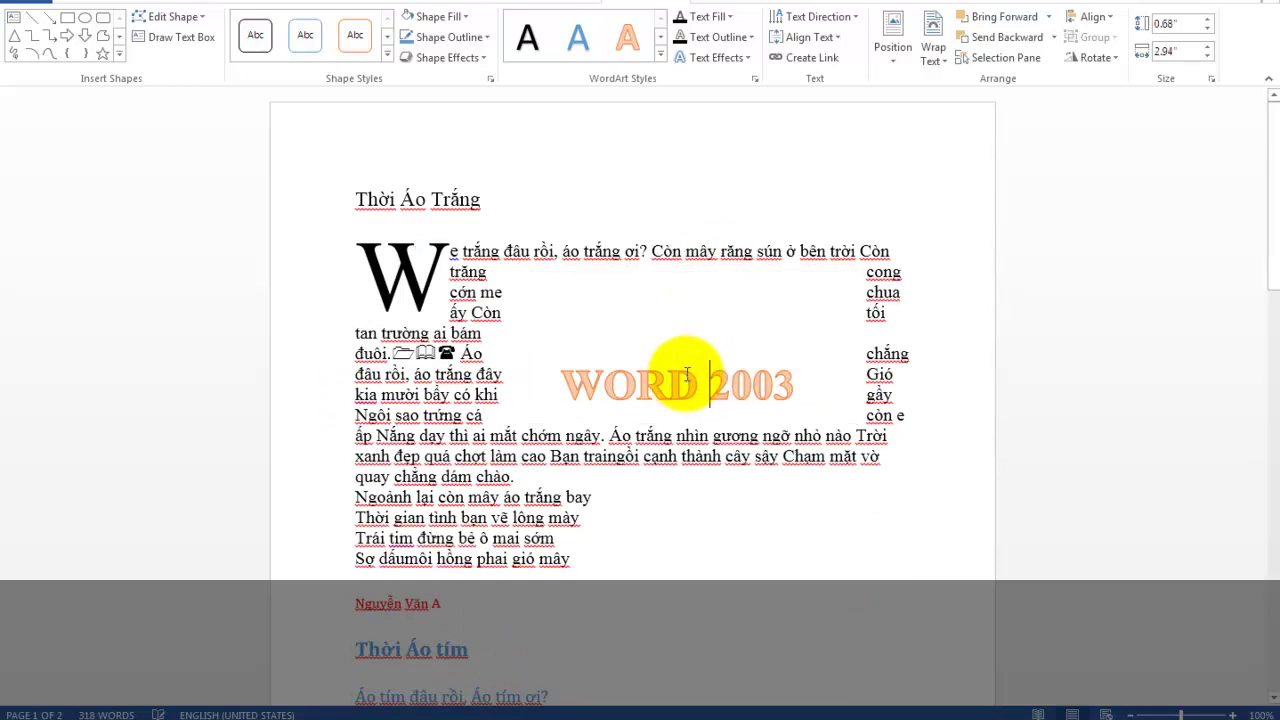
{"action": "left_click", "coordinate": [823, 521]}
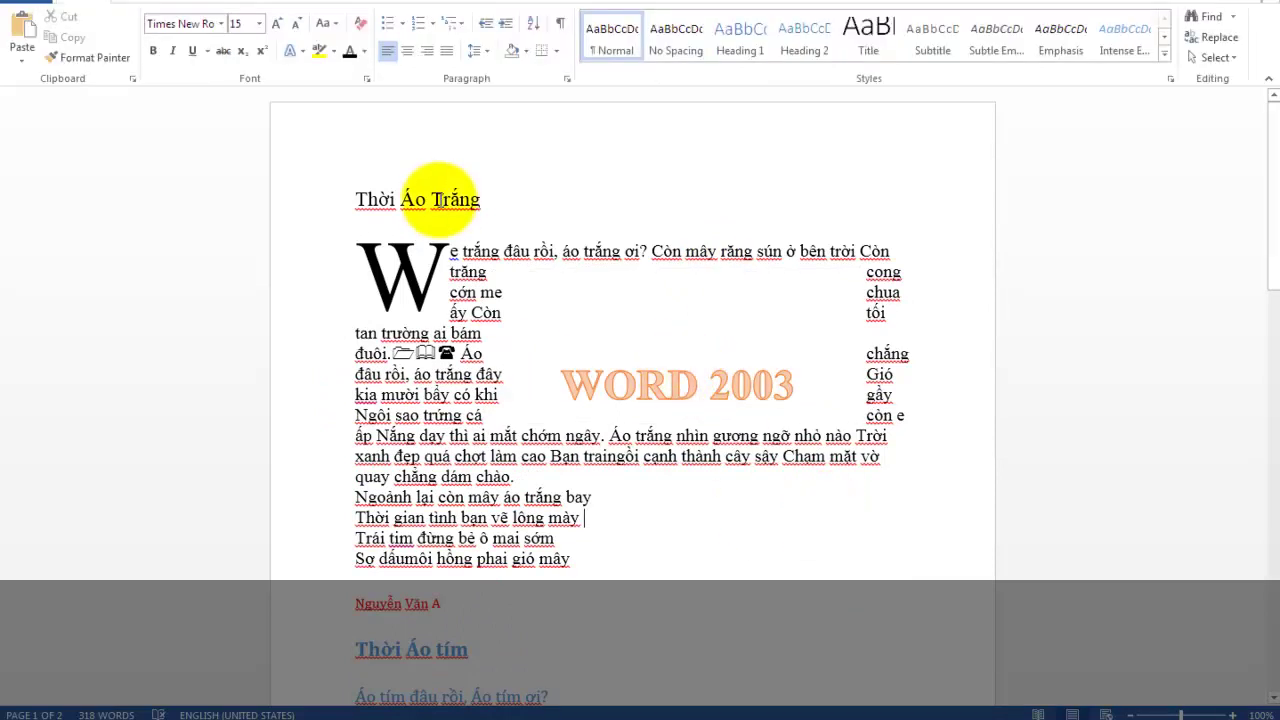
{"action": "left_click", "coordinate": [651, 325]}
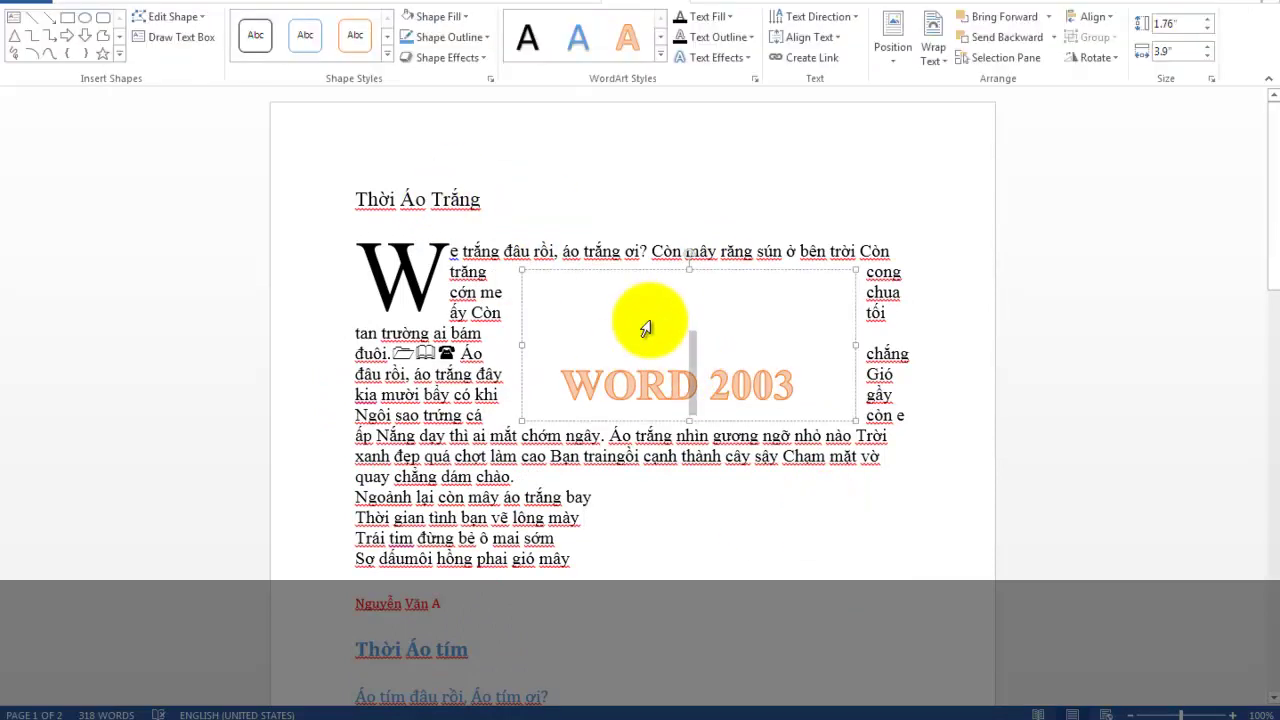
{"action": "left_click", "coordinate": [988, 270]}
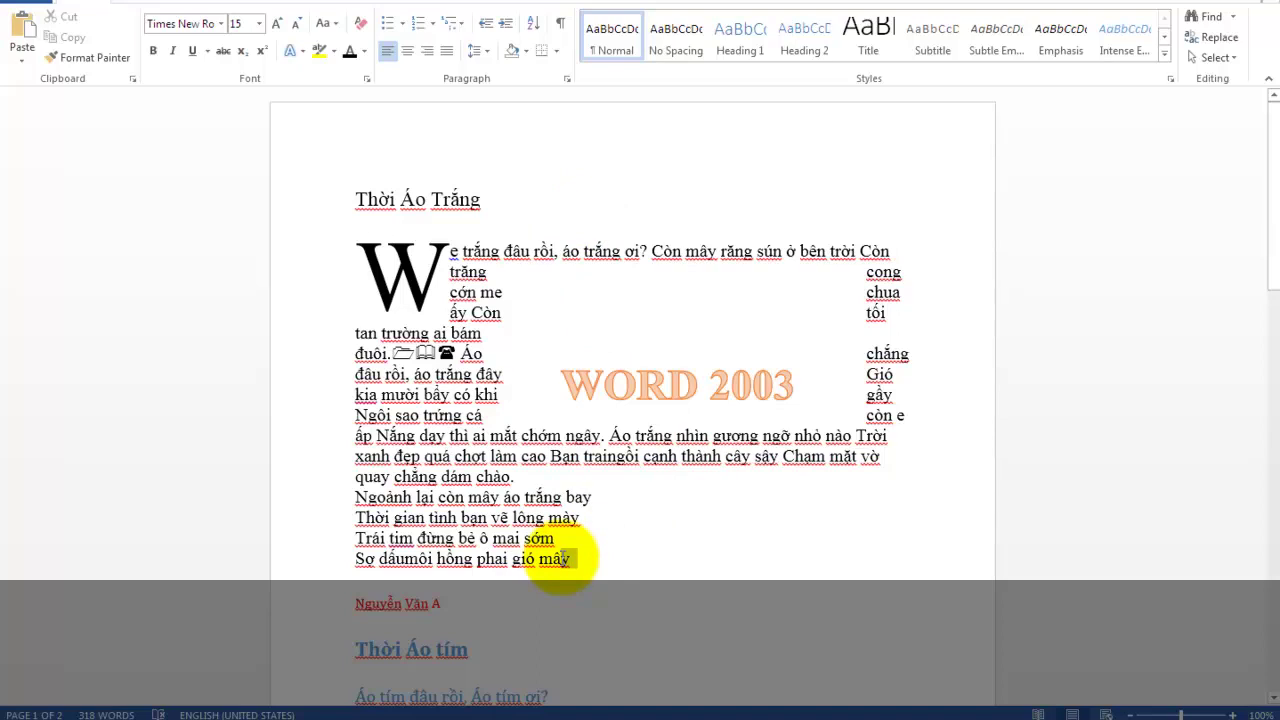
{"action": "left_click", "coordinate": [700, 300]}
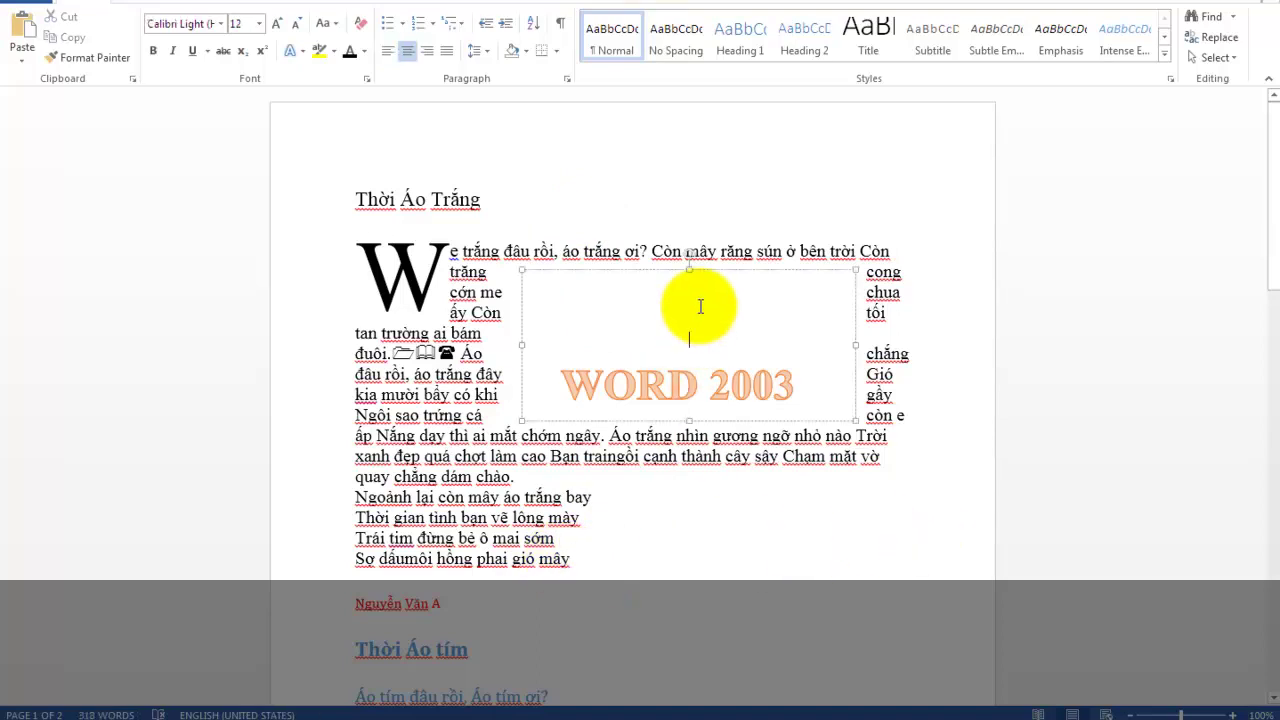
{"action": "left_click", "coordinate": [386, 245]}
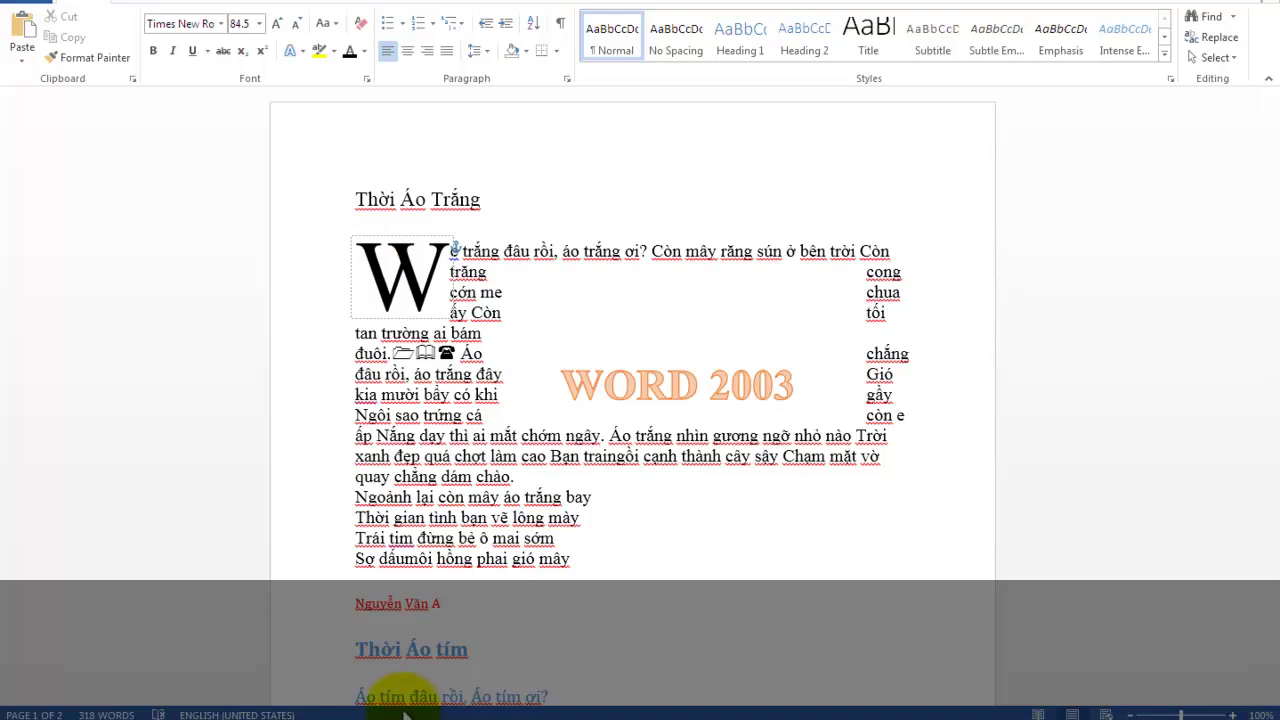
- Bring up the reference exercise image and mark its drop cap with a pen stroke
{"action": "left_click", "coordinate": [466, 701]}
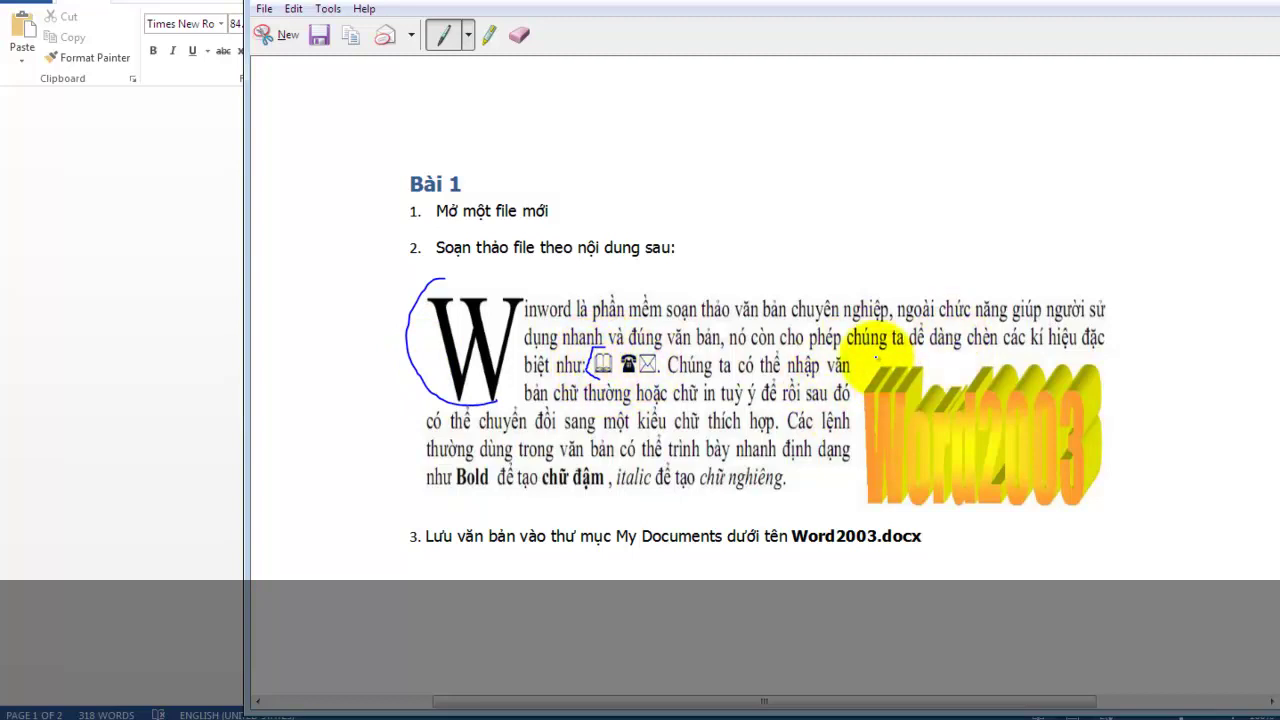
{"action": "left_click_drag", "start_coordinate": [877, 358], "coordinate": [858, 456]}
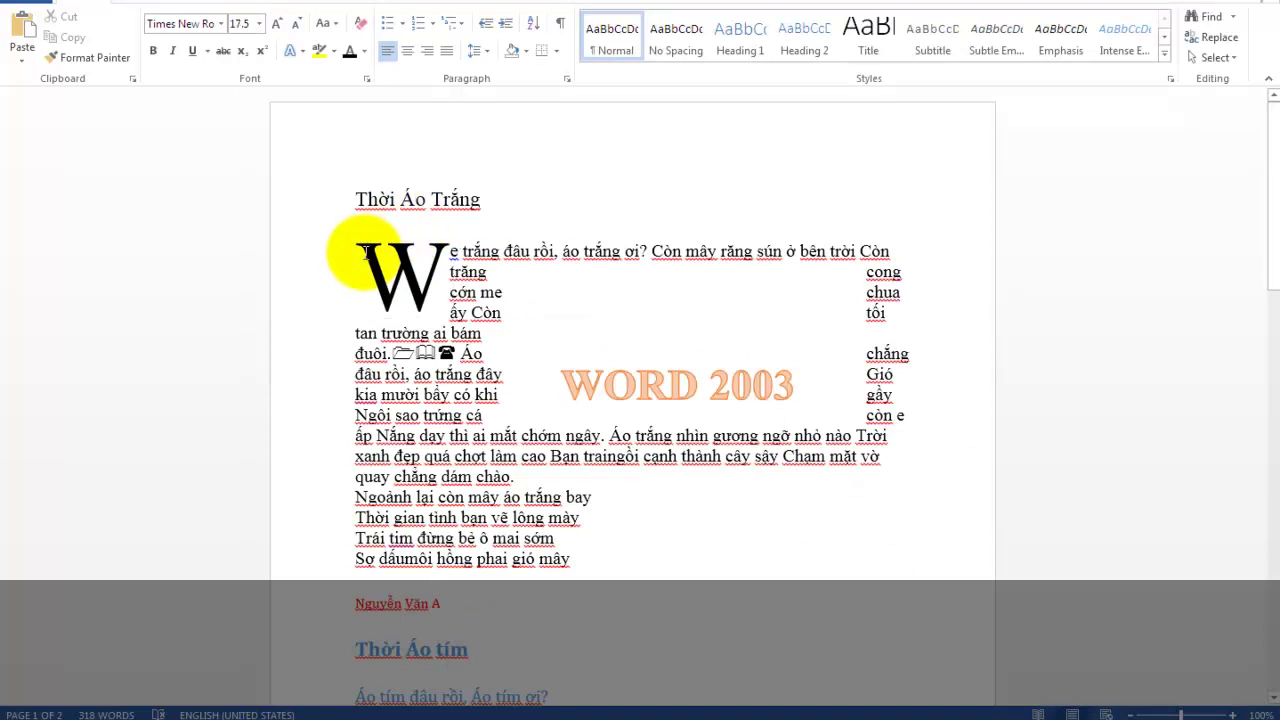
{"action": "left_click", "coordinate": [145, 4]}
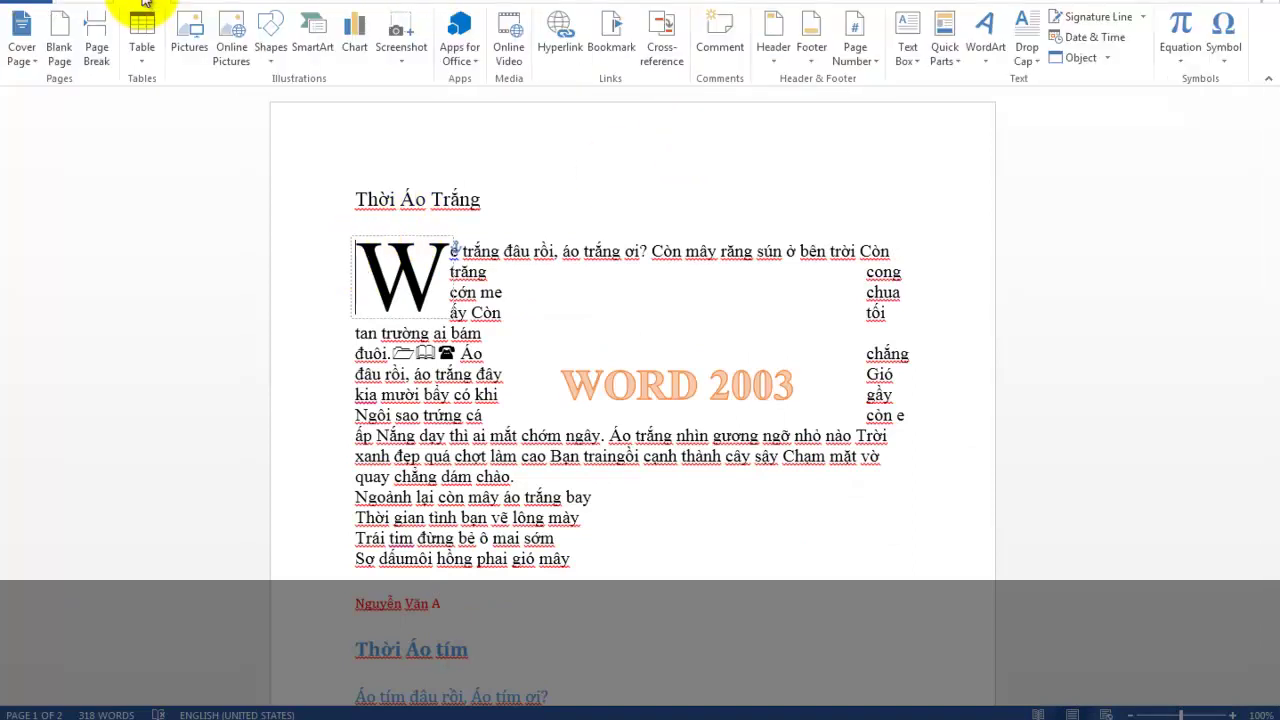
{"action": "left_click", "coordinate": [1030, 42]}
{"action": "left_click", "coordinate": [1046, 118]}
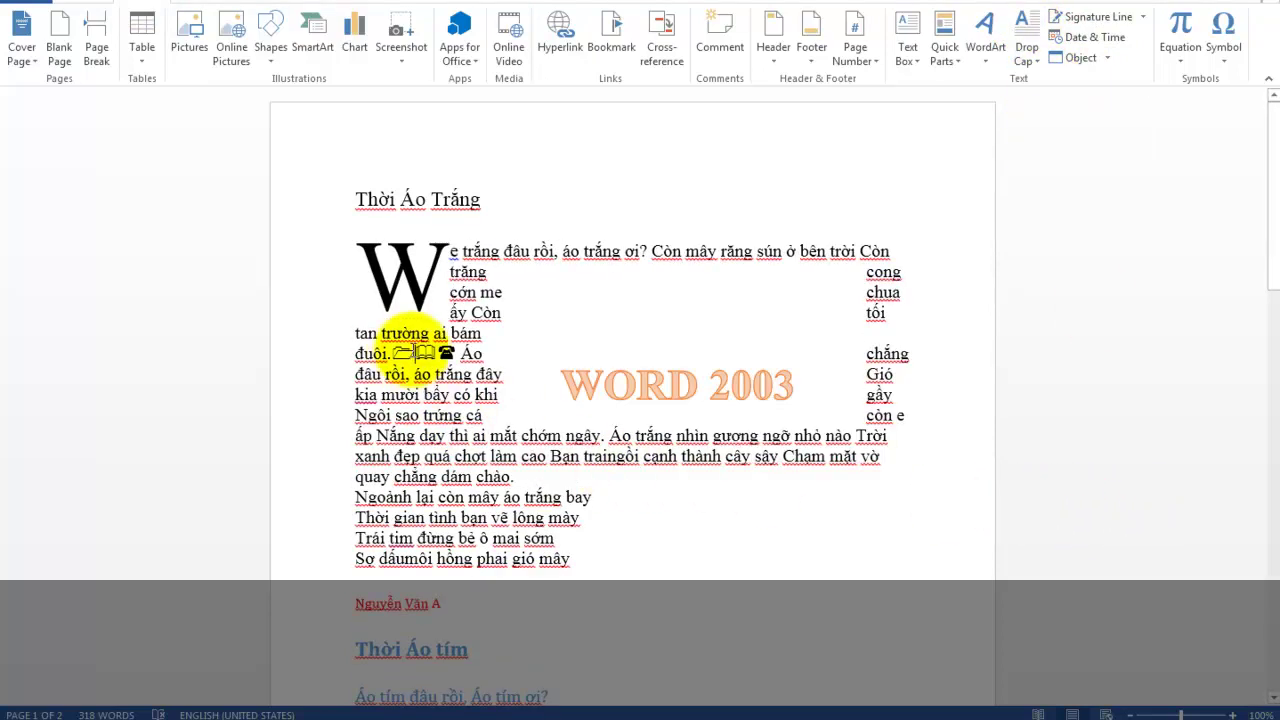
{"action": "double_click", "coordinate": [448, 352]}
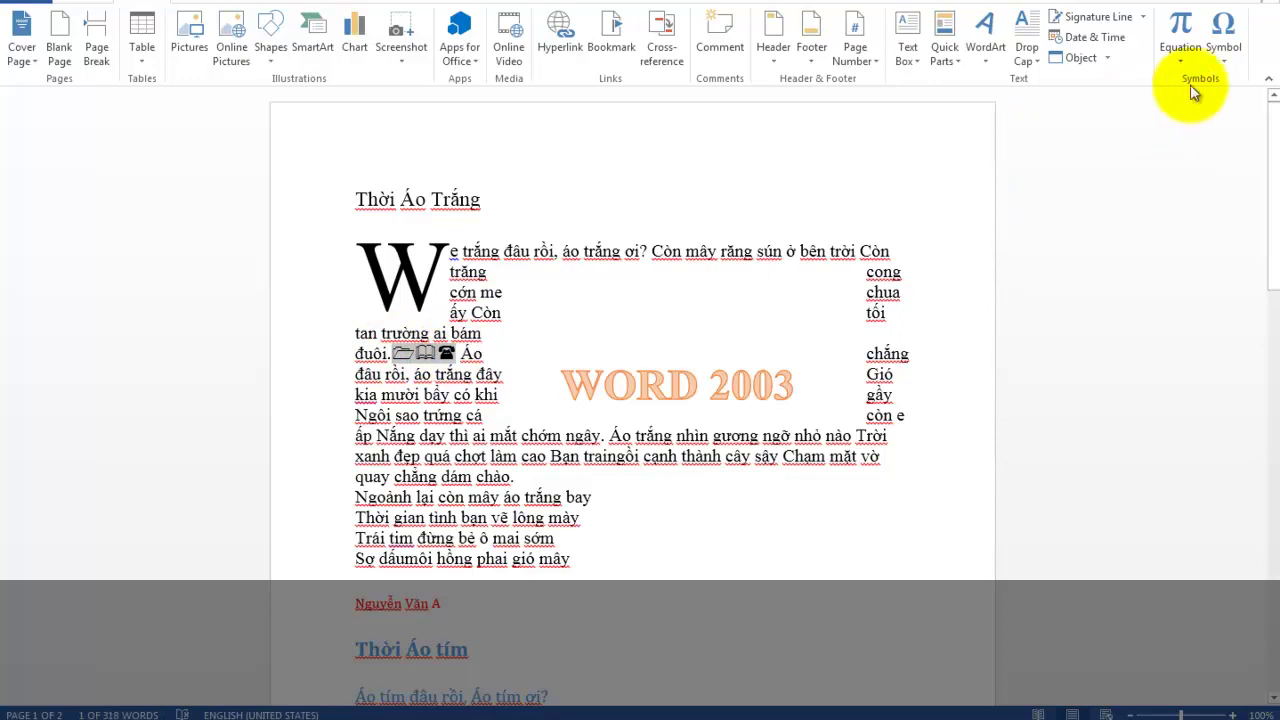
{"action": "left_click", "coordinate": [1210, 61]}
{"action": "left_click", "coordinate": [1197, 189]}
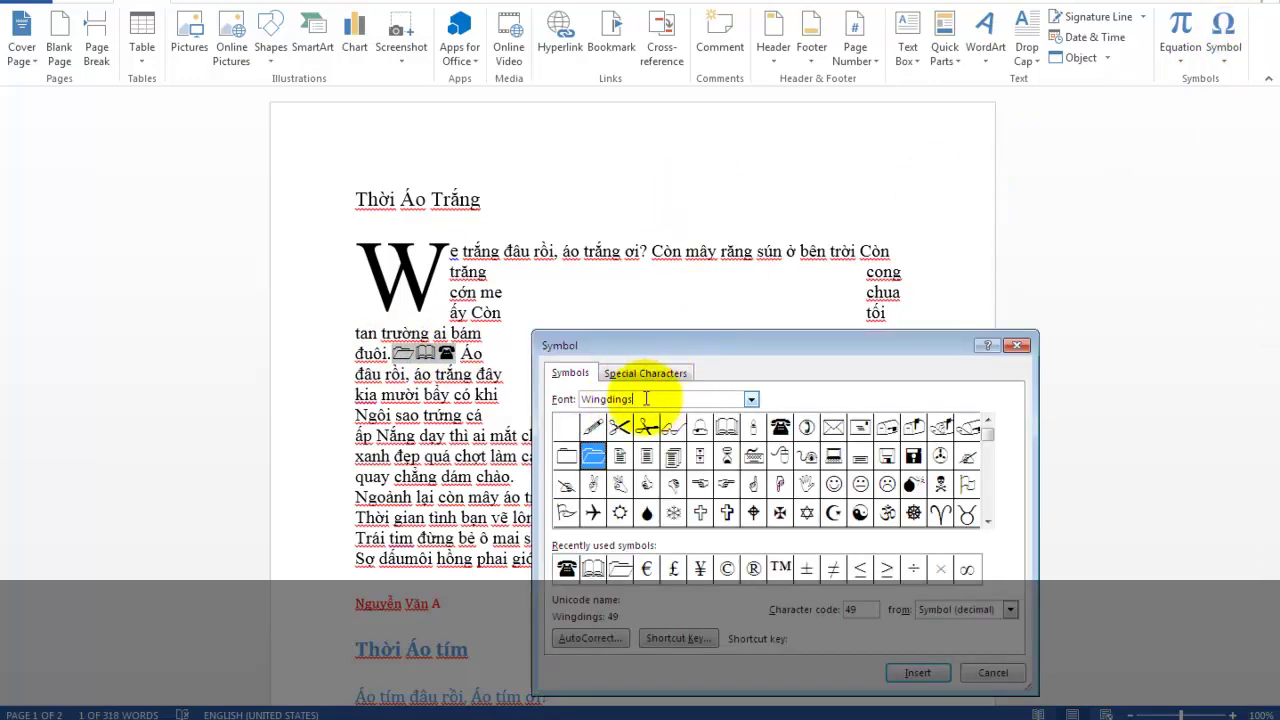
{"action": "left_click", "coordinate": [1066, 236]}
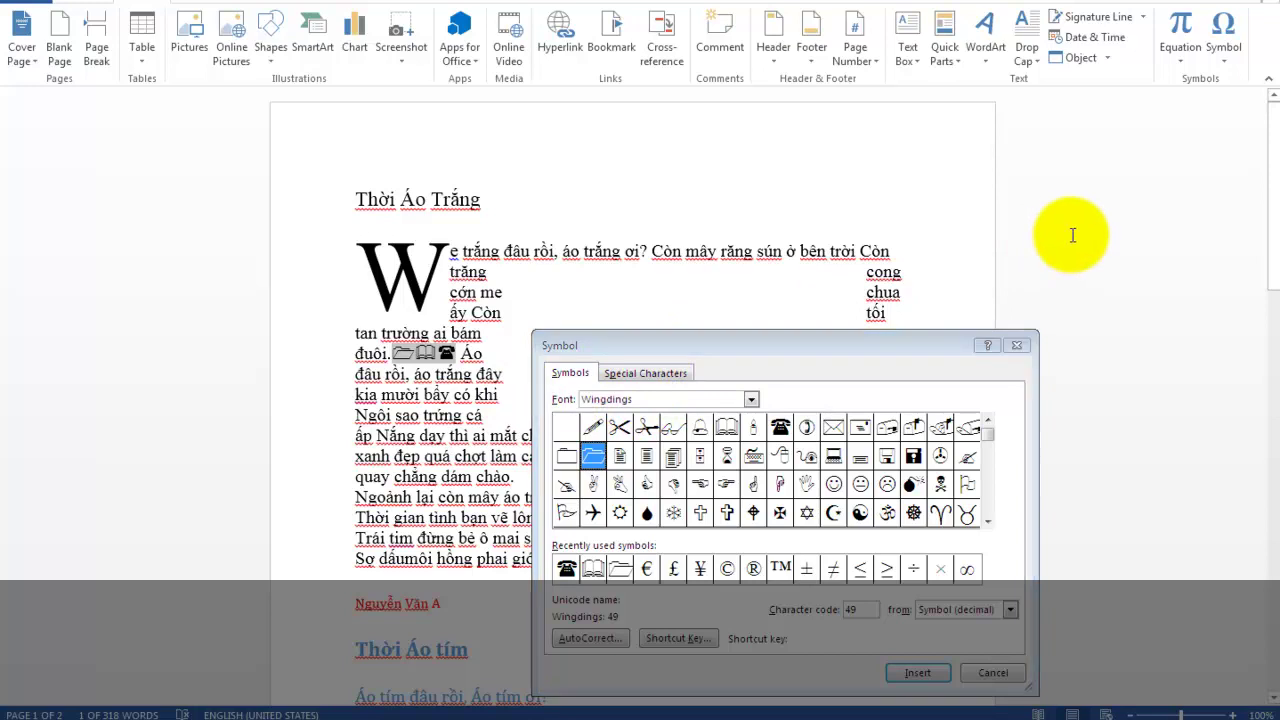
{"action": "left_click", "coordinate": [1016, 345]}
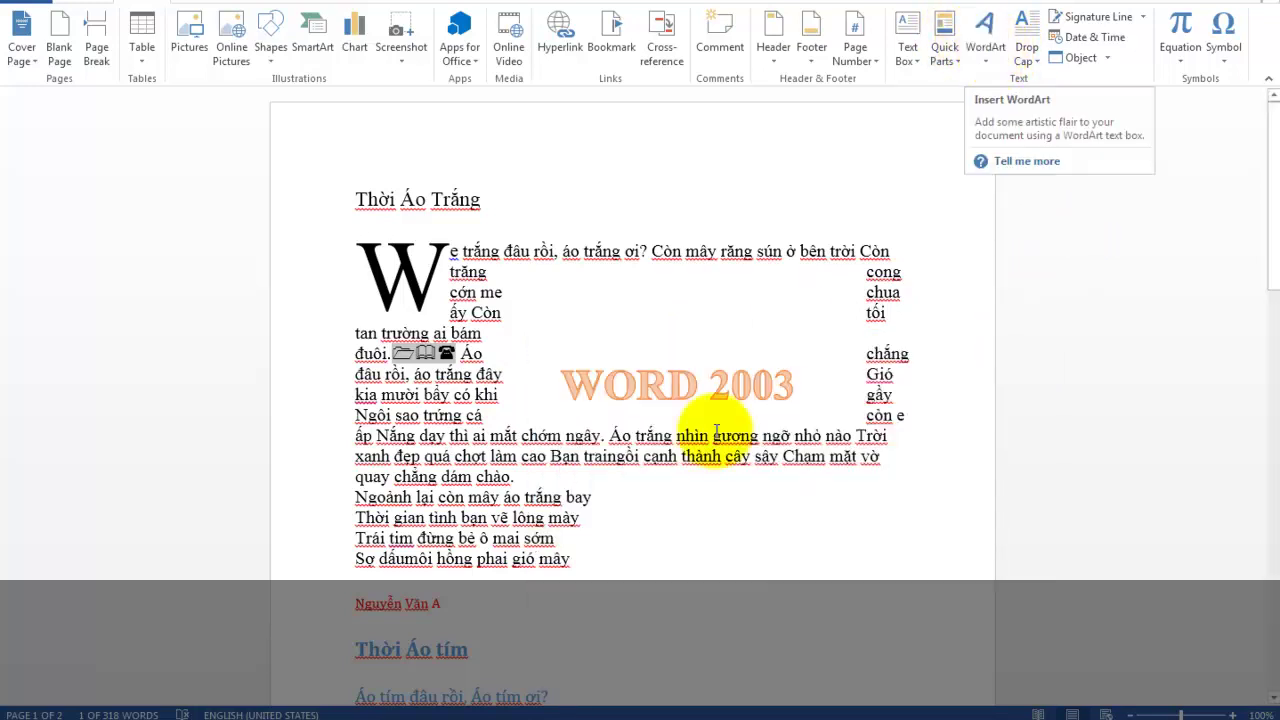
- Shrink the WORD 2003 WordArt box from the top-right and left so text wraps closely
{"action": "left_click", "coordinate": [700, 370]}
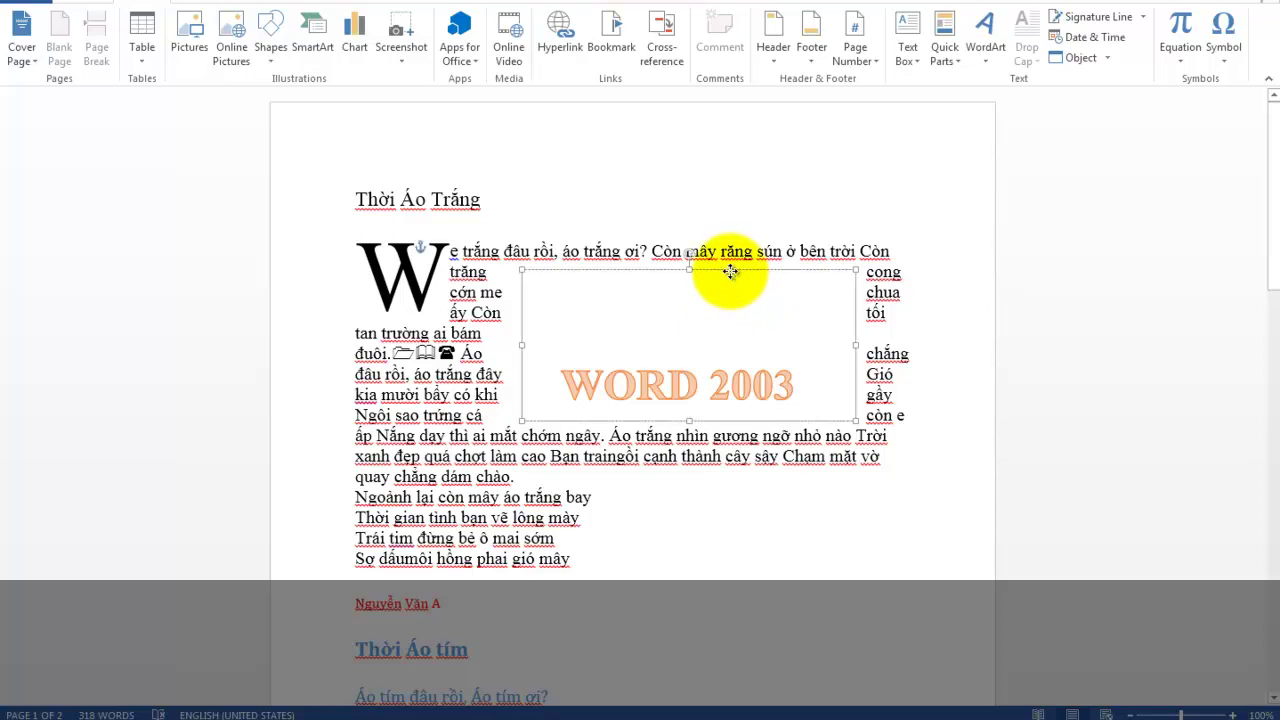
{"action": "left_click", "coordinate": [731, 272]}
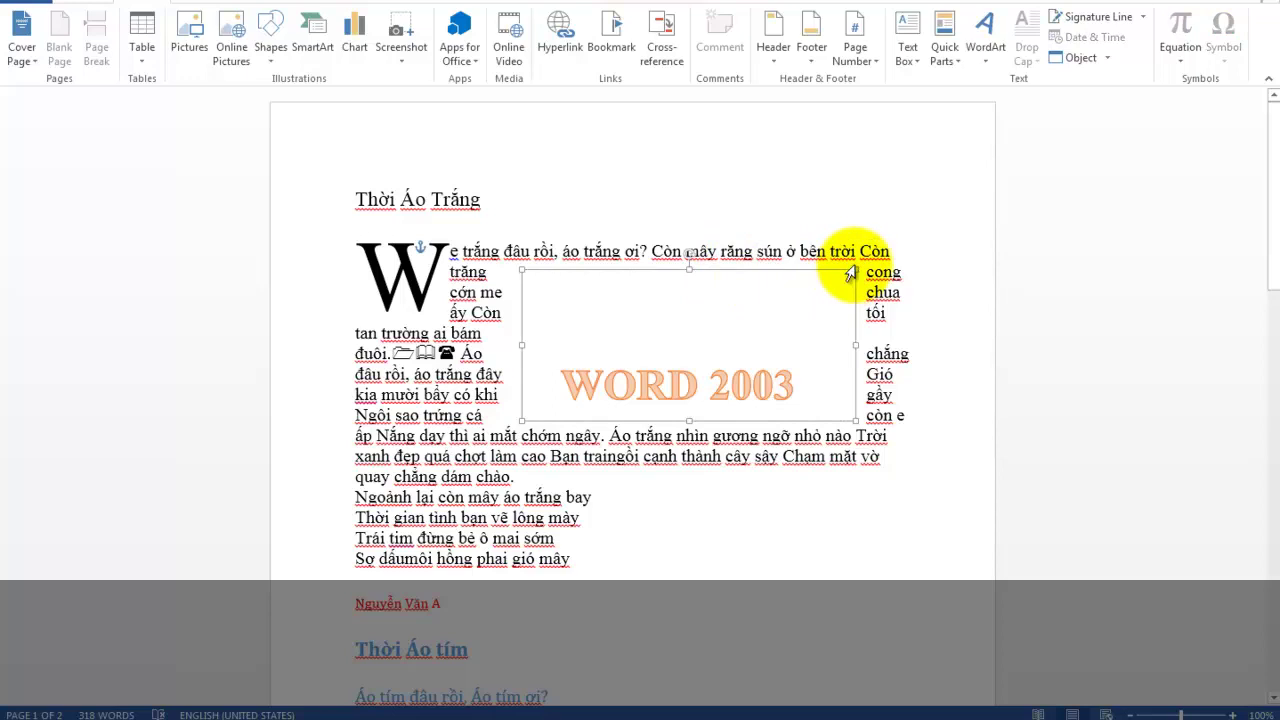
{"action": "mouse_move", "coordinate": [857, 268]}
{"action": "left_mouse_down"}
{"action": "mouse_move", "coordinate": [779, 338]}
{"action": "mouse_move", "coordinate": [819, 338]}
{"action": "left_mouse_up"}
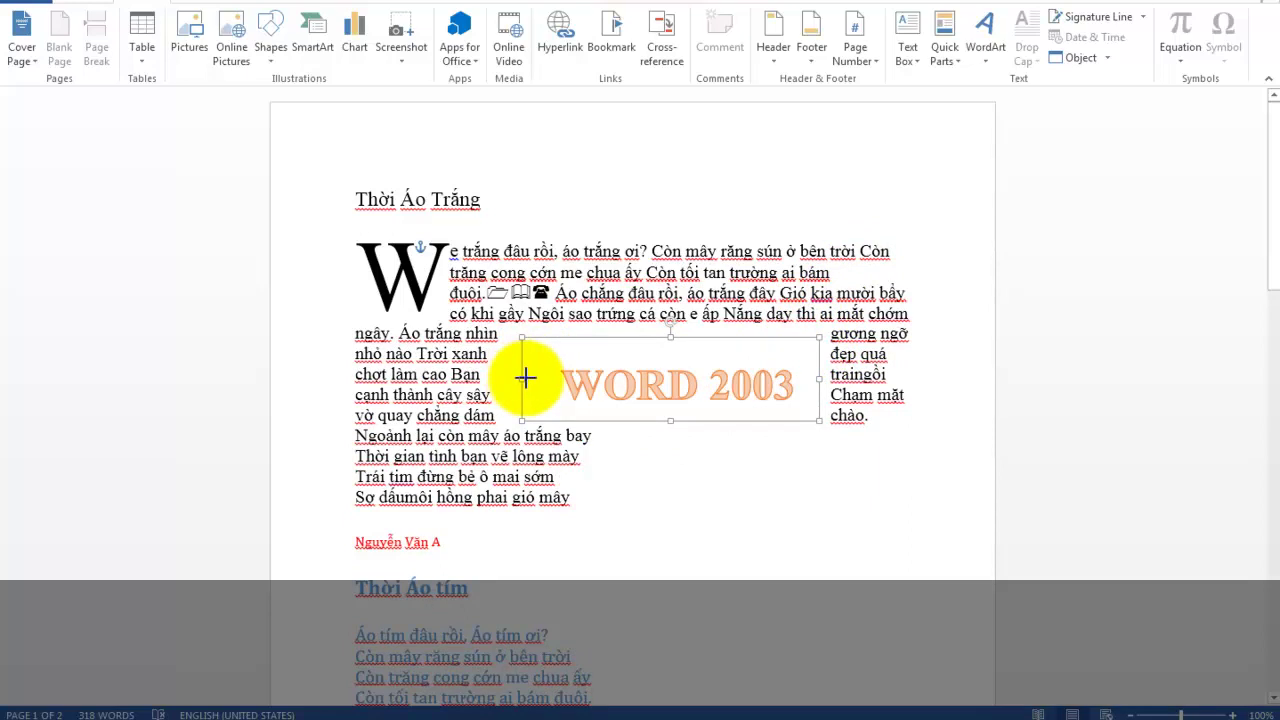
{"action": "left_click_drag", "start_coordinate": [521, 377], "coordinate": [540, 375]}
{"action": "left_click", "coordinate": [966, 502]}
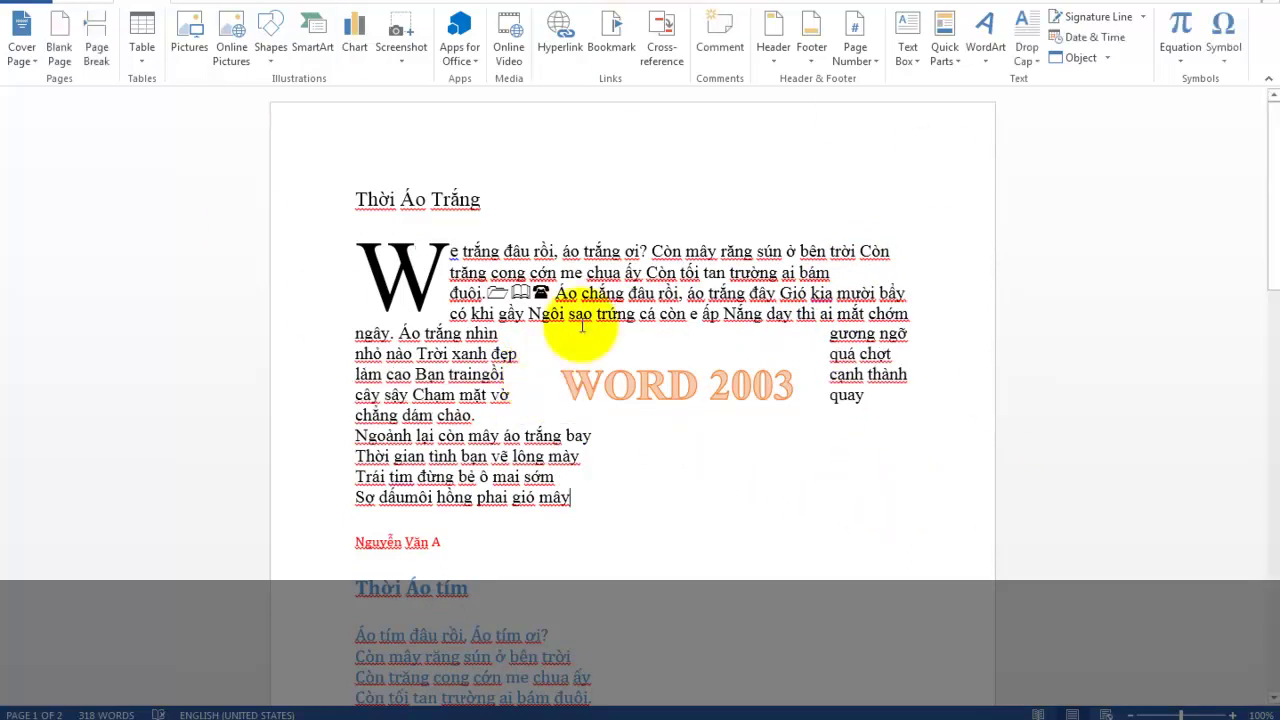